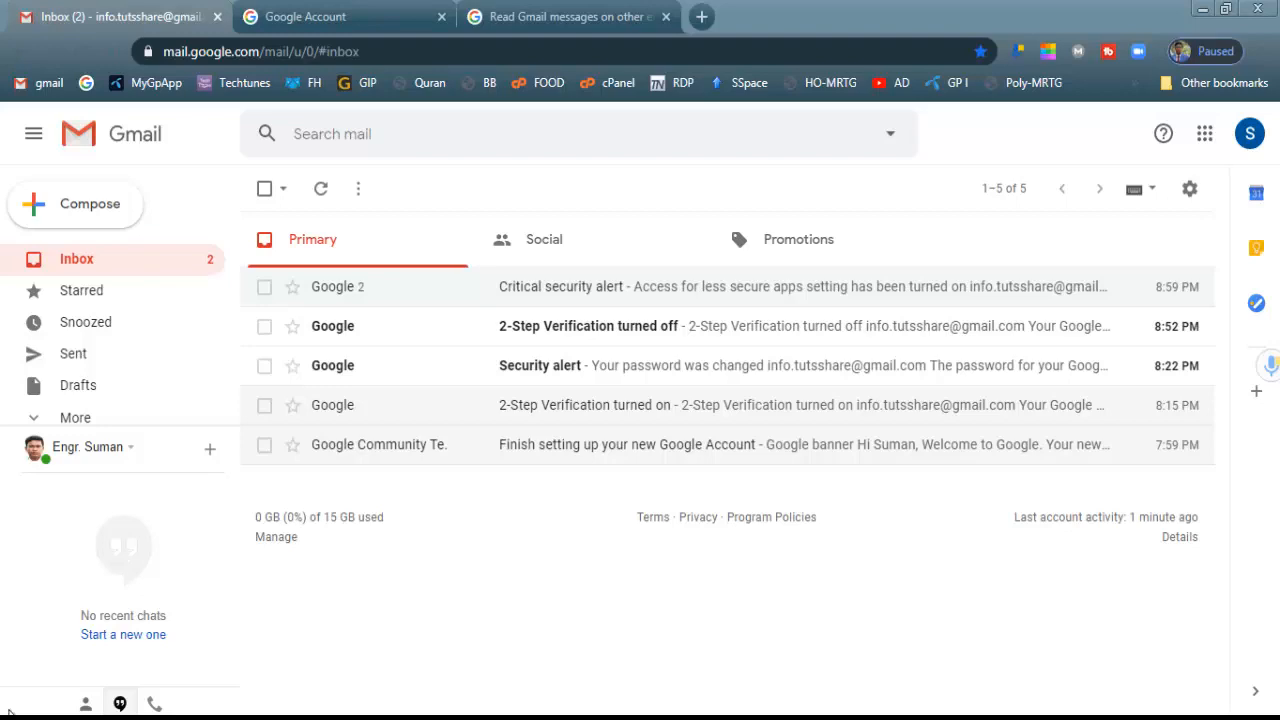
Launch Microsoft Office Outlook 2007 from the Windows Start menu
left_click(10, 708)
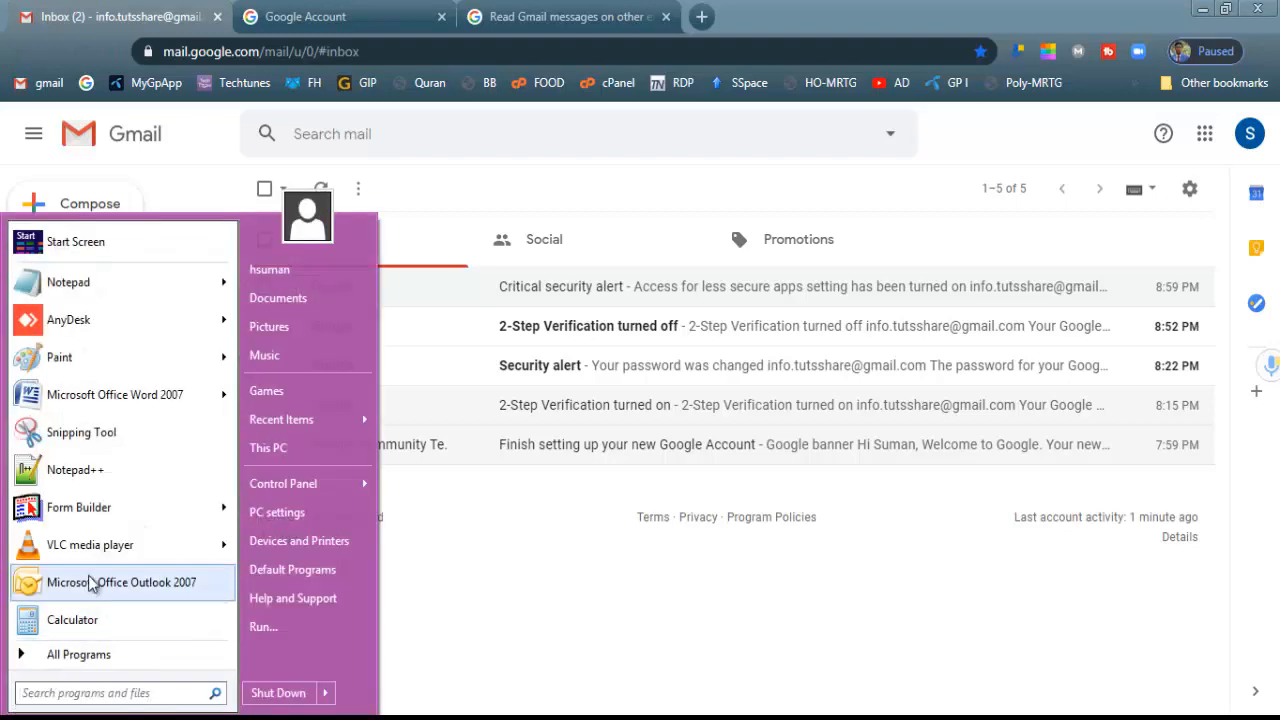
left_click(88, 583)
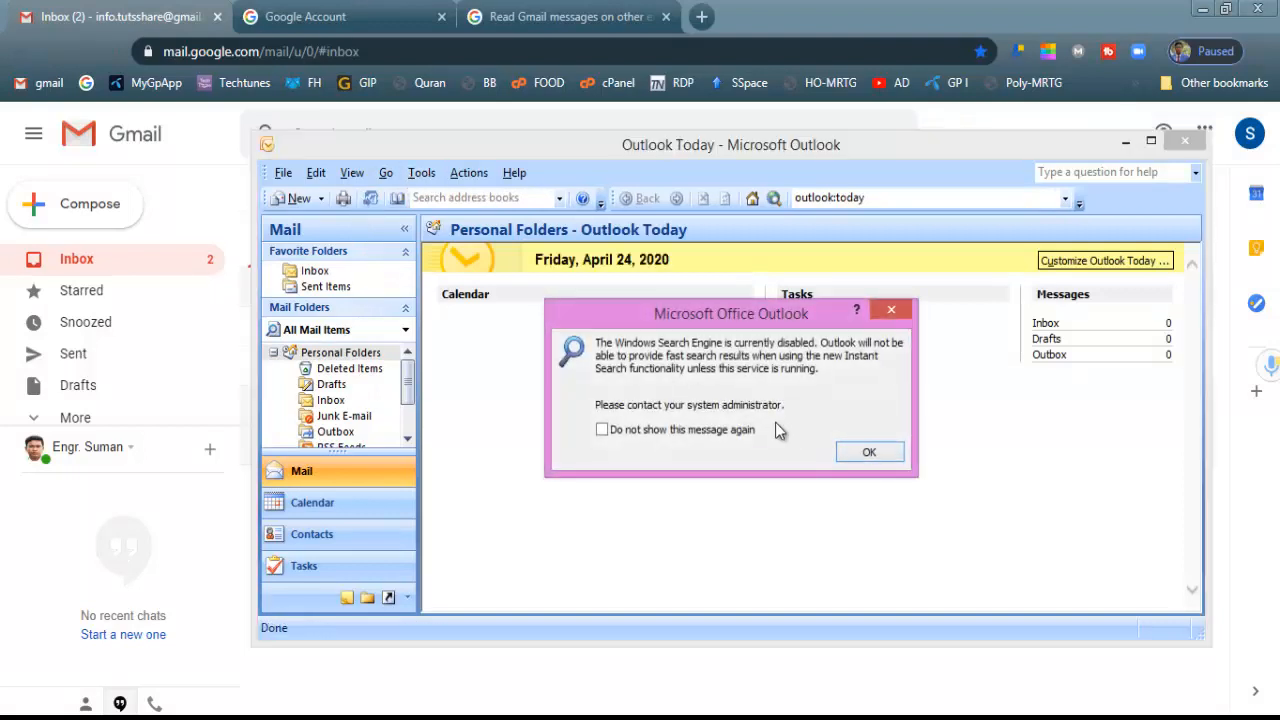
Dismiss the search and RSS prompts and begin adding a new account from Account Settings
left_click(869, 452)
left_click(421, 173)
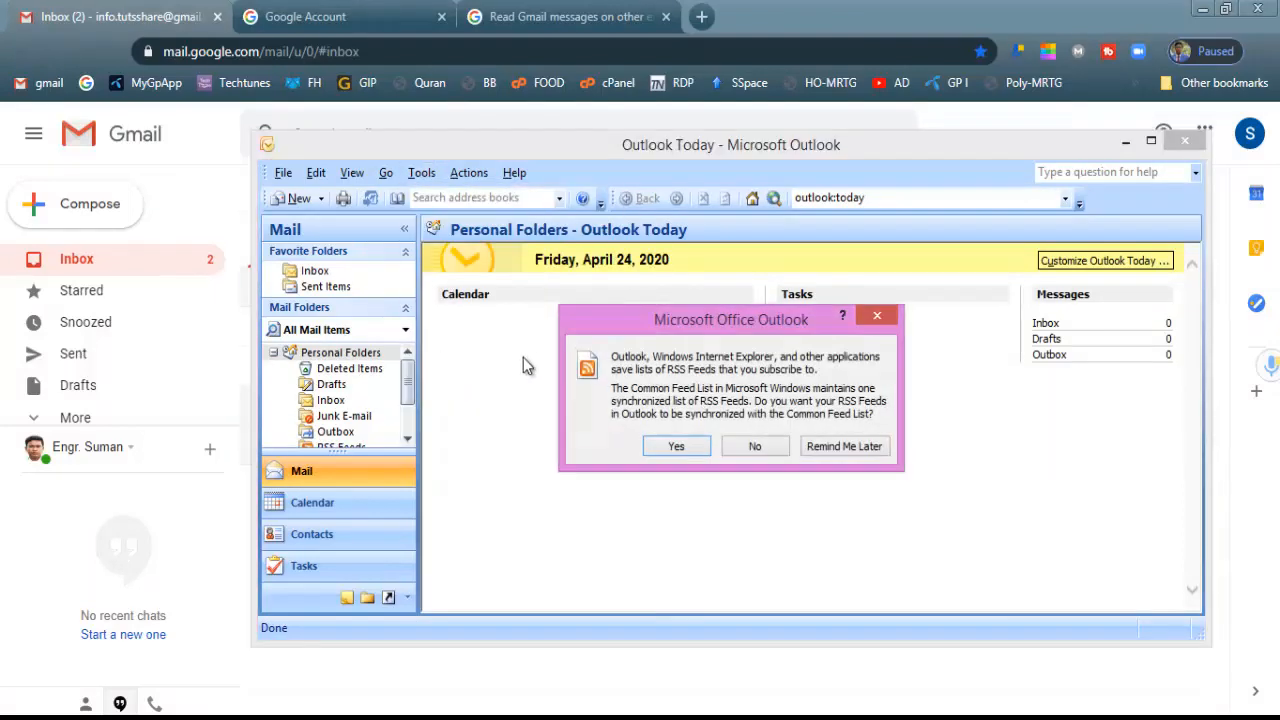
left_click(820, 447)
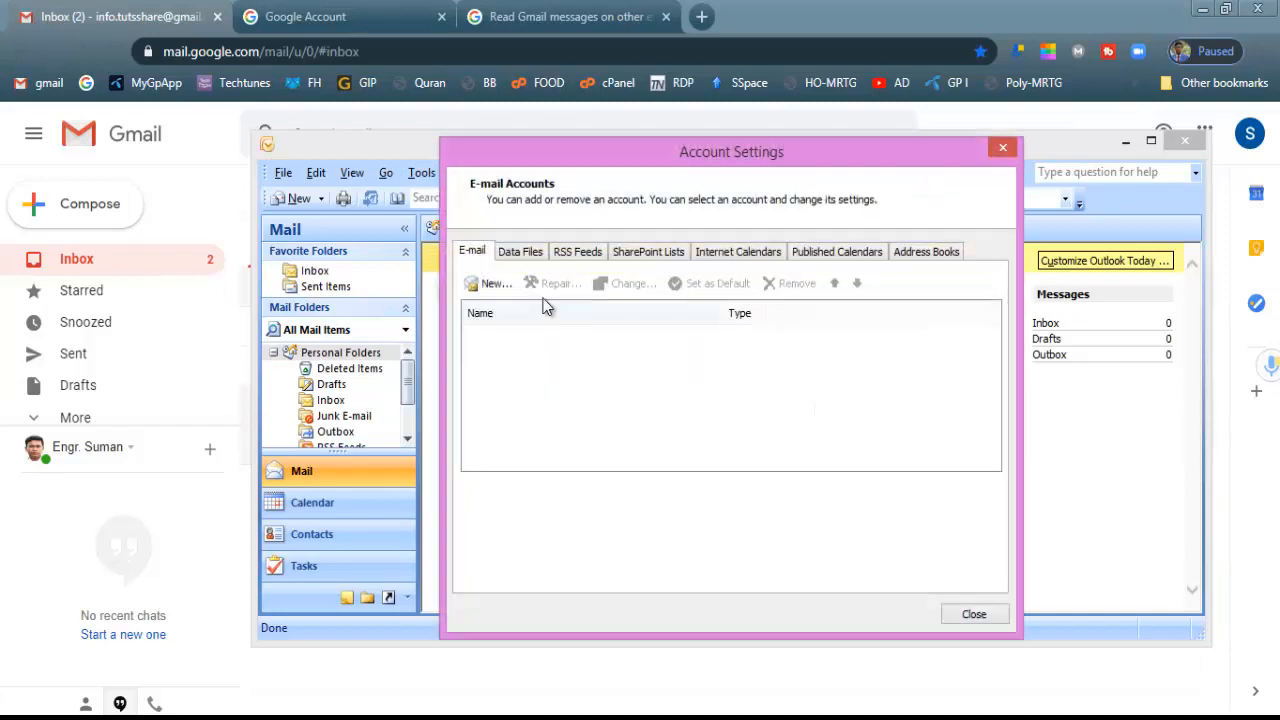
left_click(488, 284)
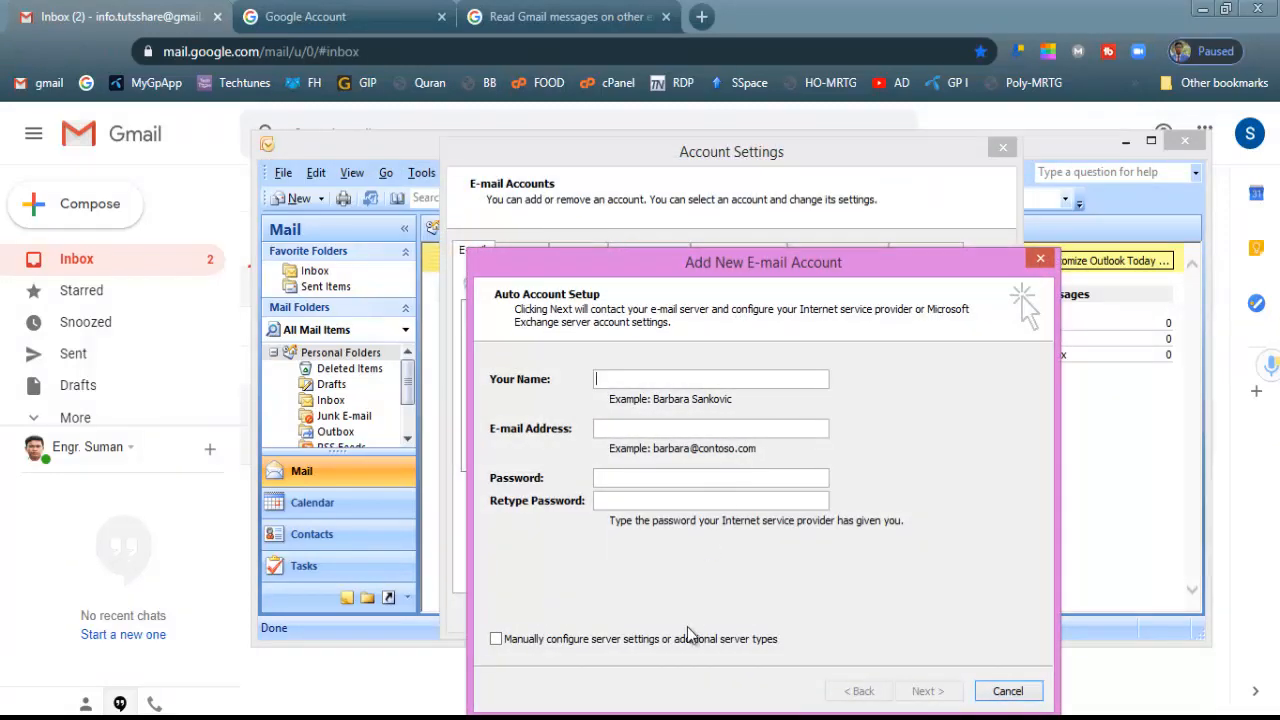
Choose manual server configuration and continue with Internet E-mail as the service
left_click(575, 638)
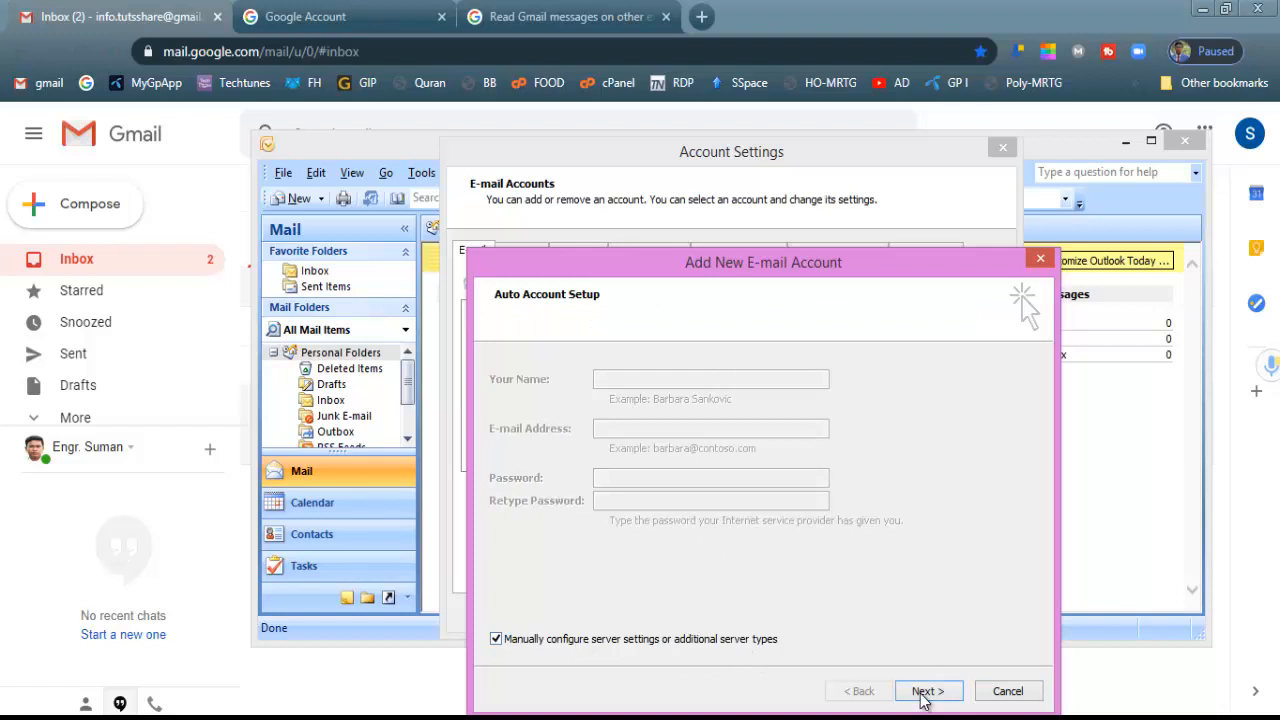
left_click(924, 691)
left_click_drag(885, 270, 779, 201)
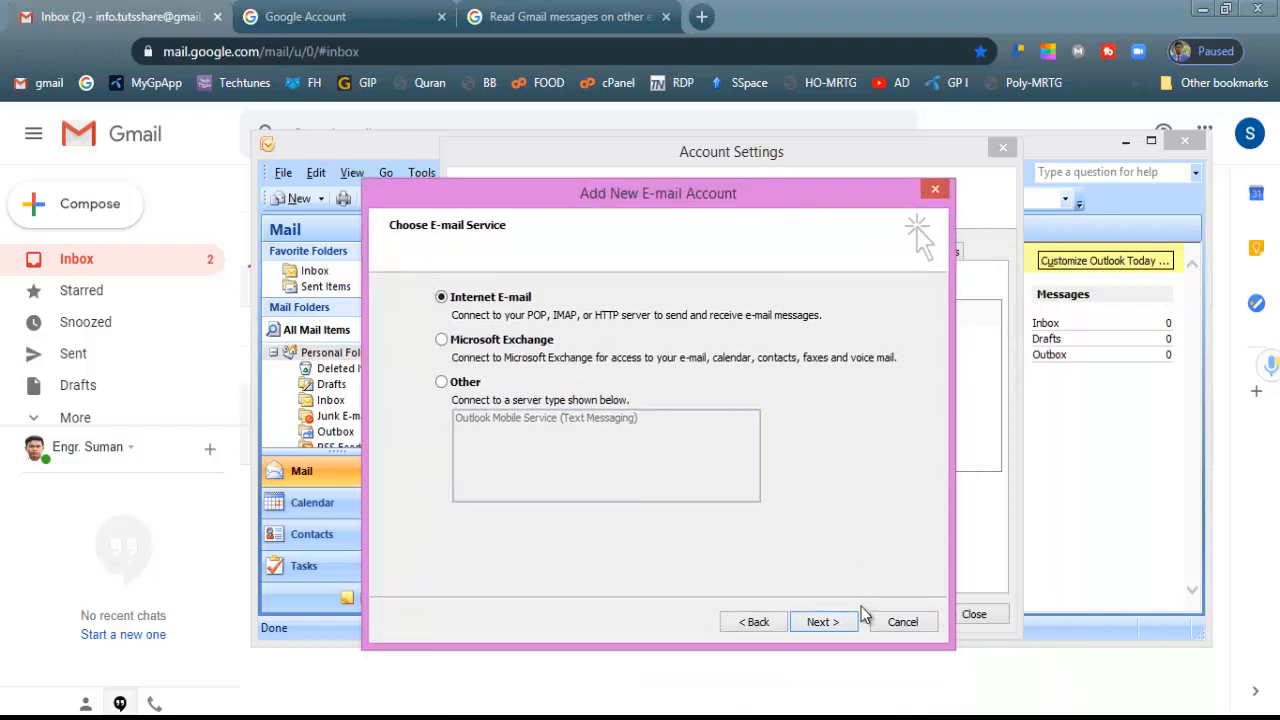
left_click(823, 621)
Keep POP3 as the account type, then switch to the Gmail inbox in the browser
left_click(654, 396)
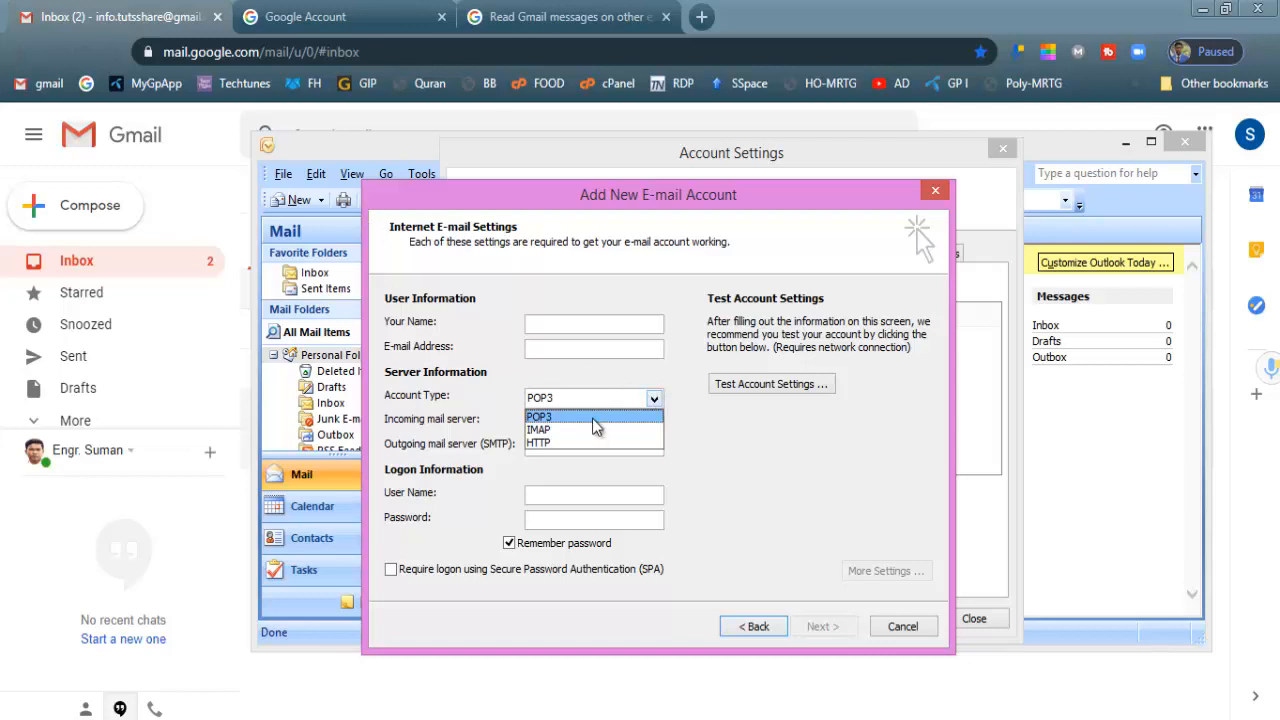
left_click(779, 449)
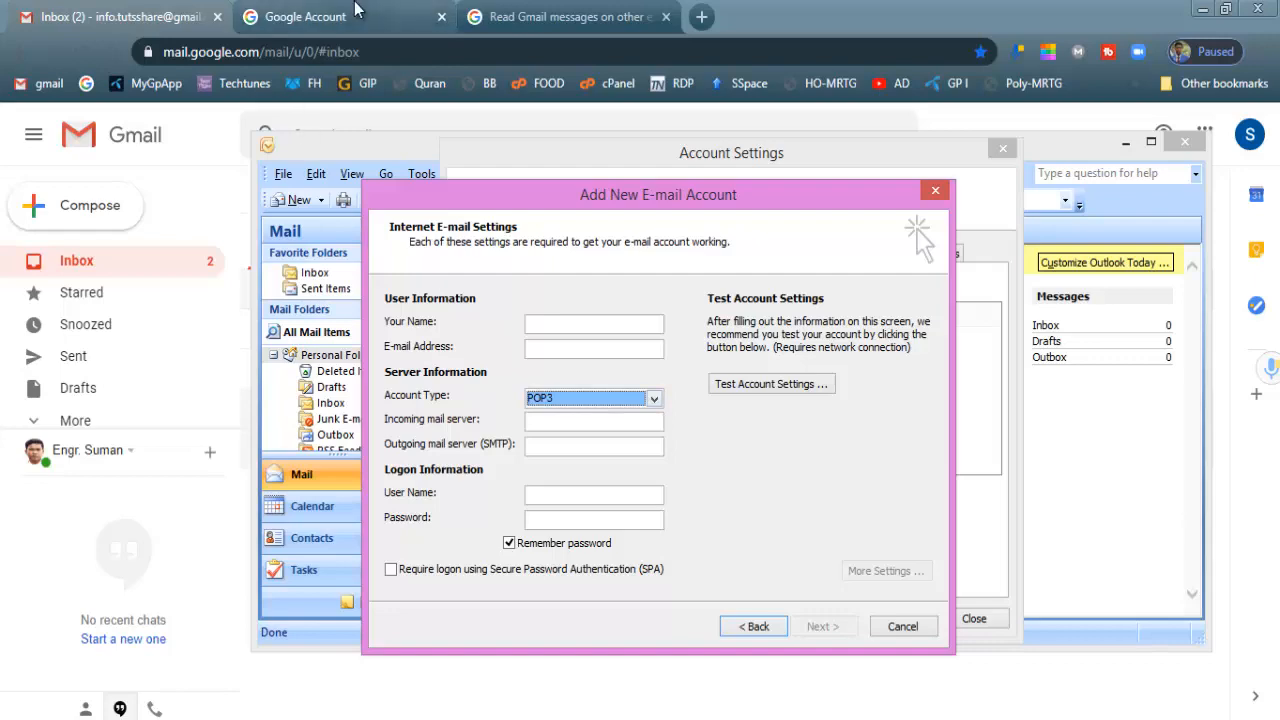
left_click(305, 16)
left_click(117, 14)
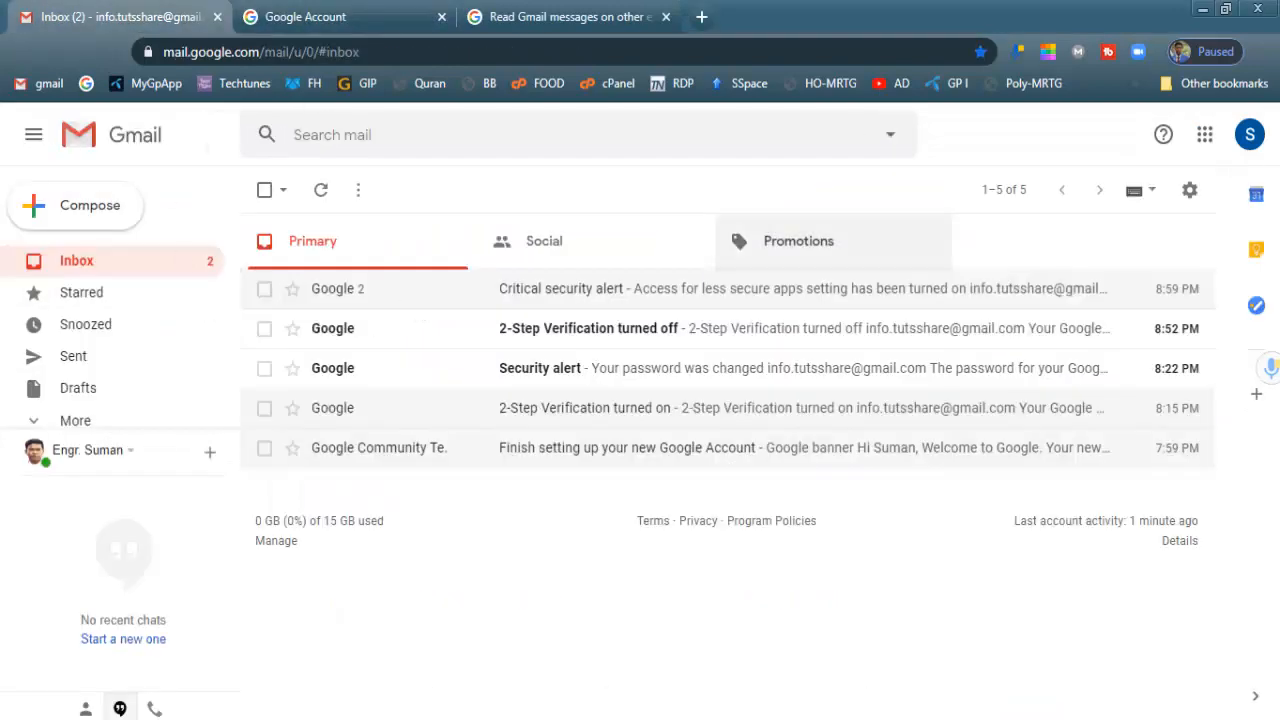
In Gmail's Forwarding and POP/IMAP settings, enable POP for all mail, keep IMAP disabled, and save
left_click(1190, 192)
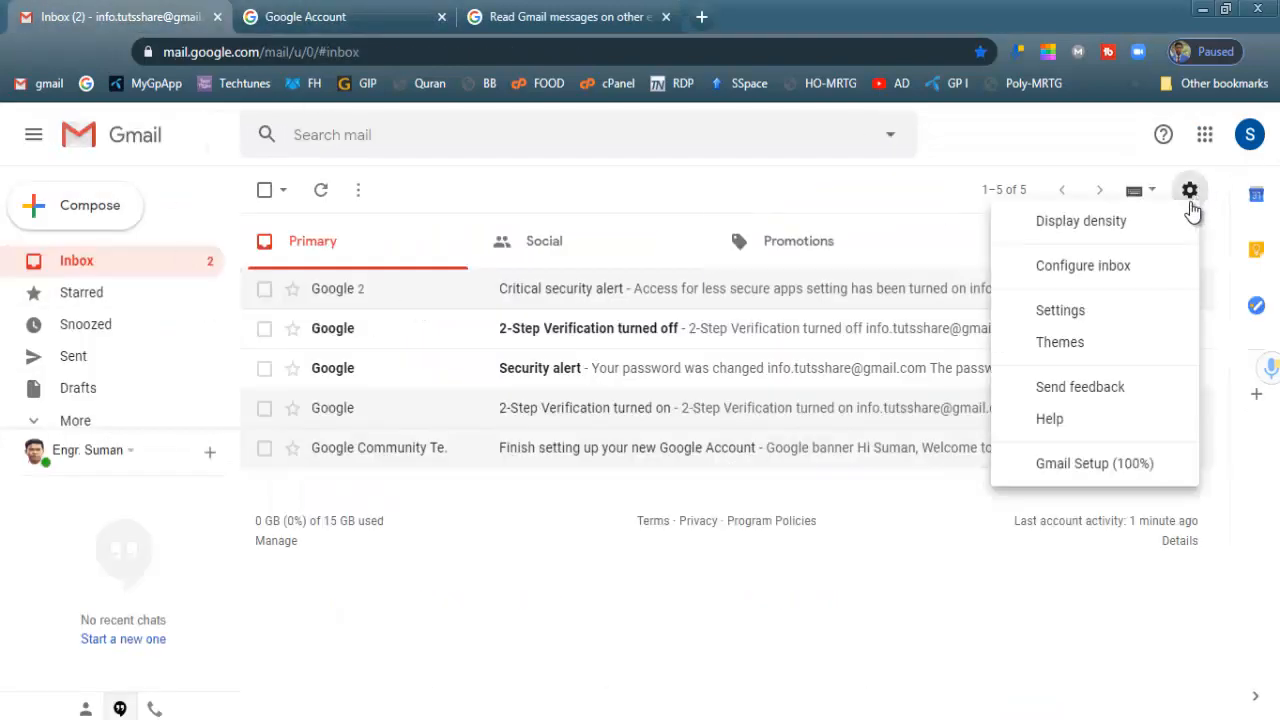
left_click(1065, 312)
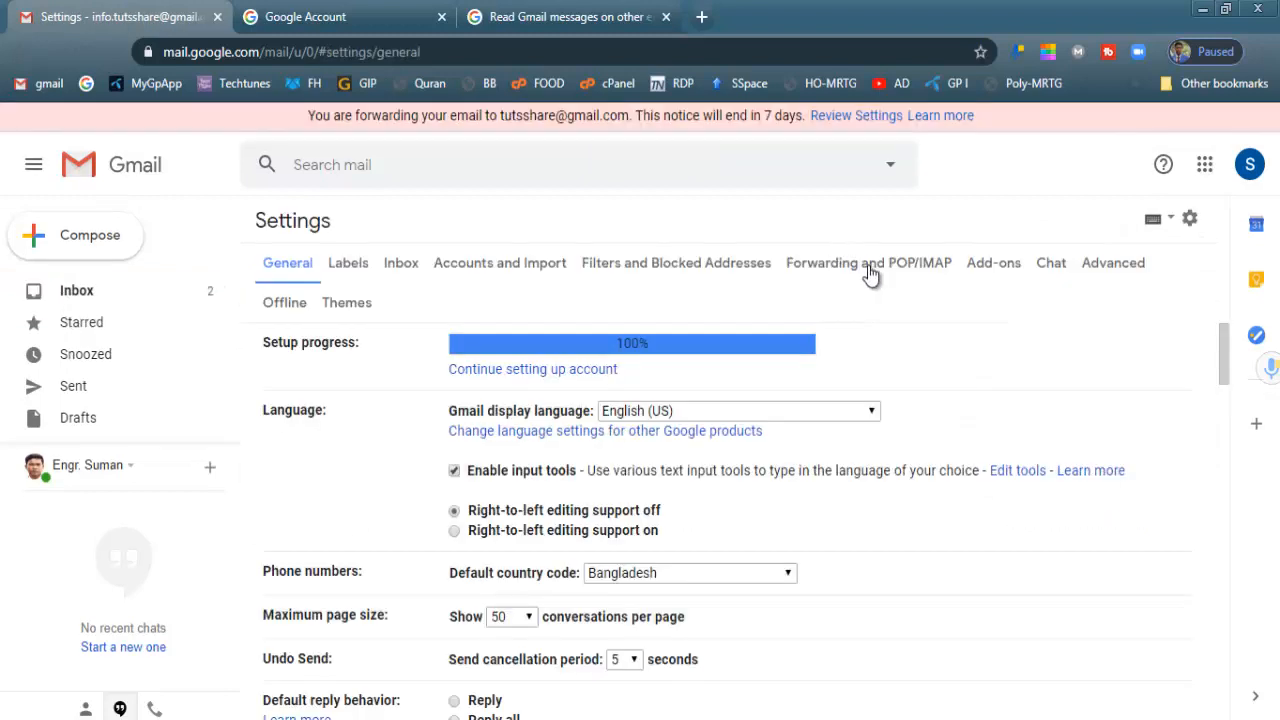
left_click(866, 268)
scroll(509, 479, "down", 1)
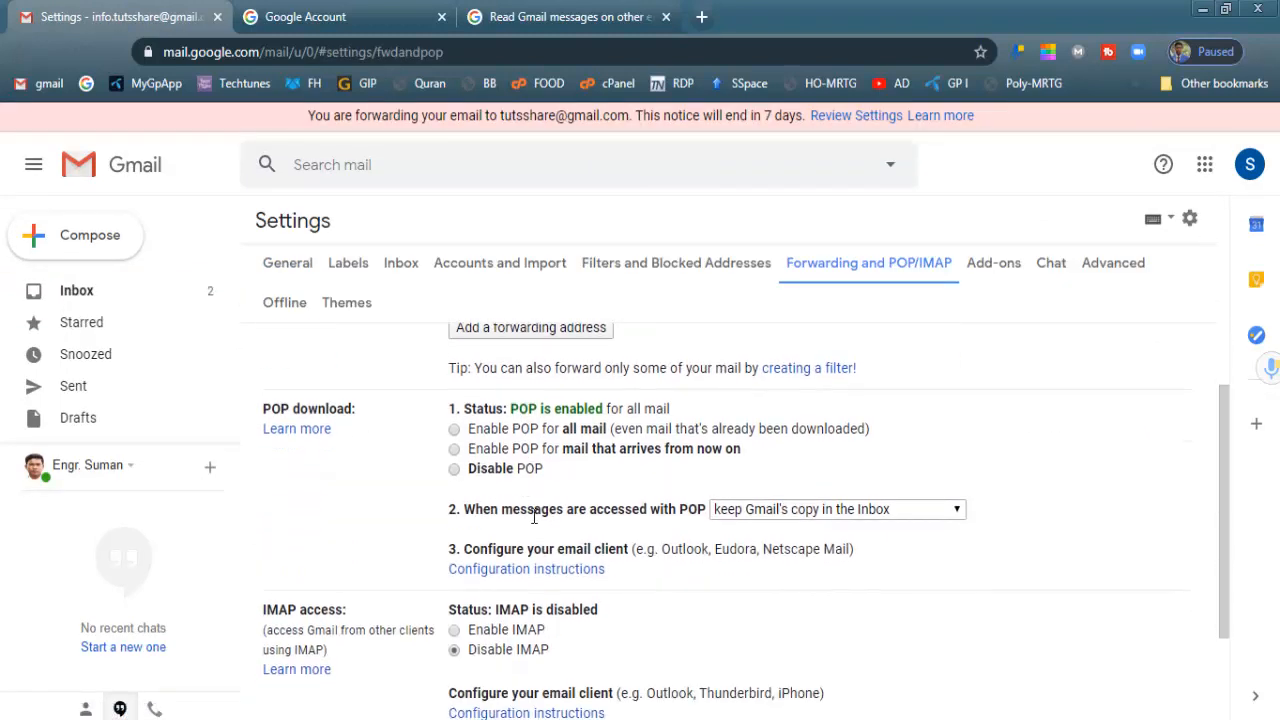
left_click(455, 428)
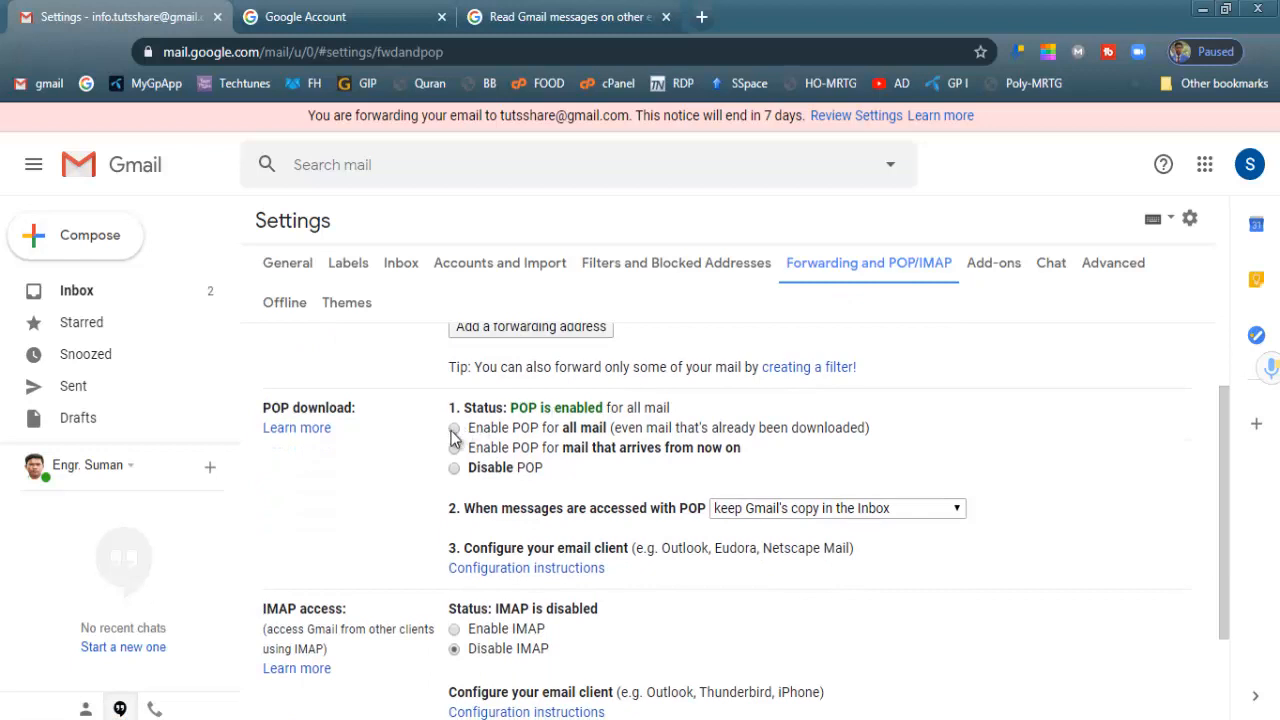
scroll(520, 566, "down", 1)
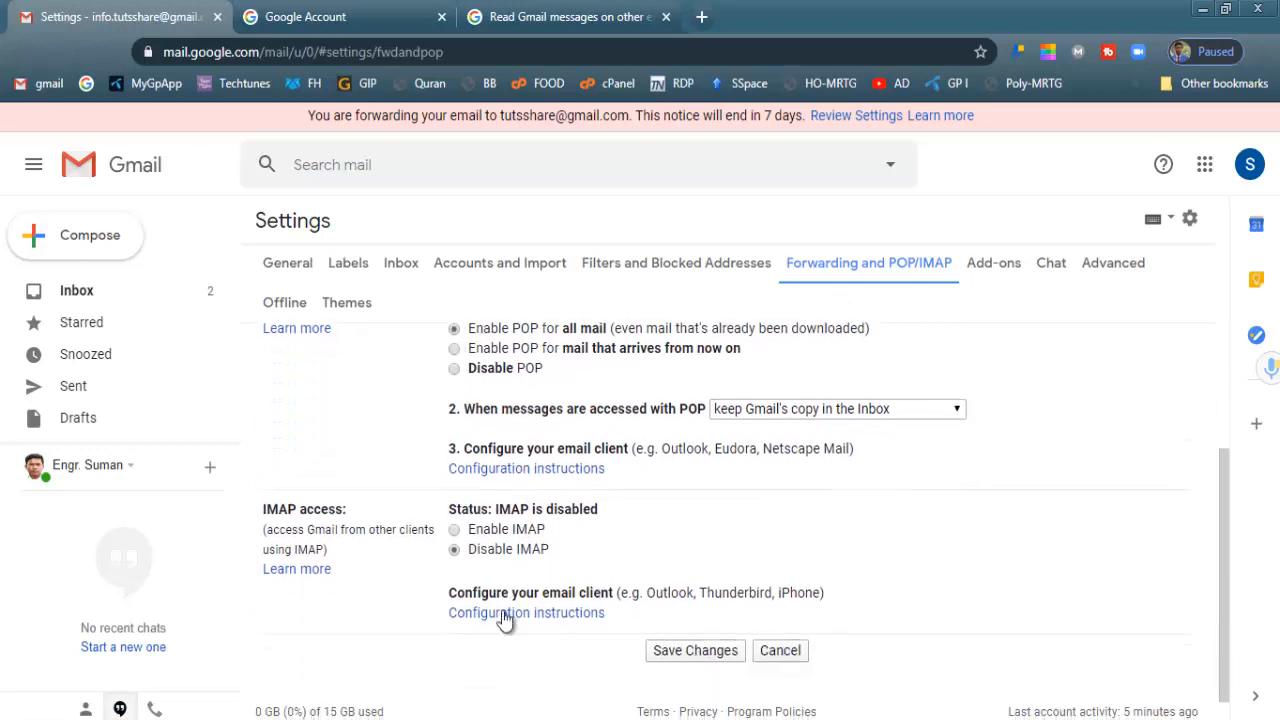
left_click(492, 530)
left_click(495, 549)
scroll(496, 380, "up", 1)
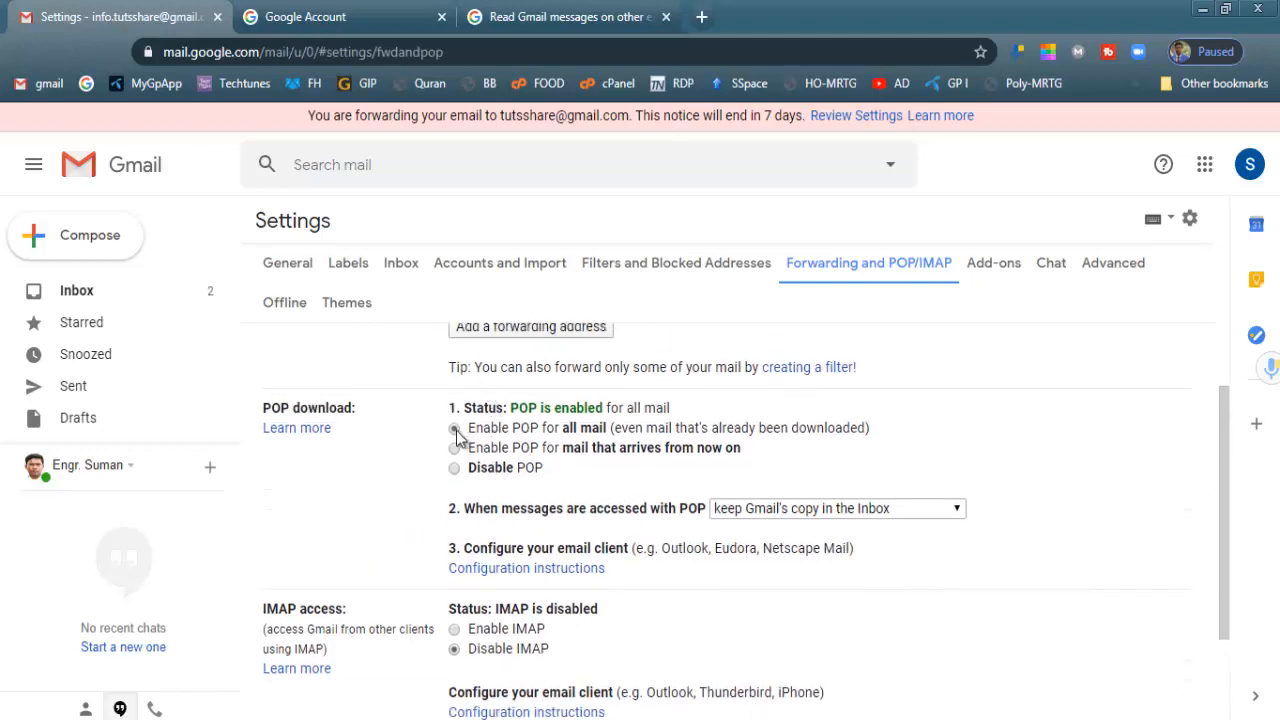
scroll(701, 470, "down", 2)
left_click(716, 620)
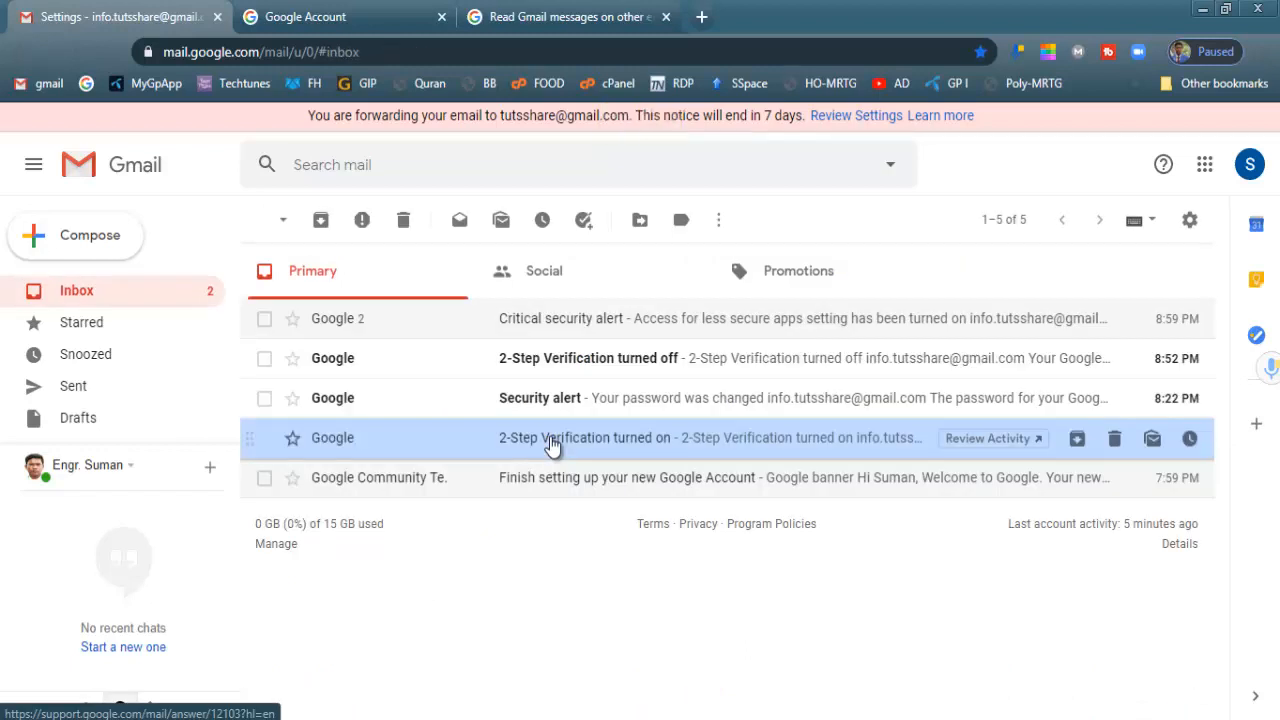
Reopen Gmail's Forwarding and POP/IMAP settings to confirm POP is enabled for all mail
right_click(551, 438)
left_click(1185, 224)
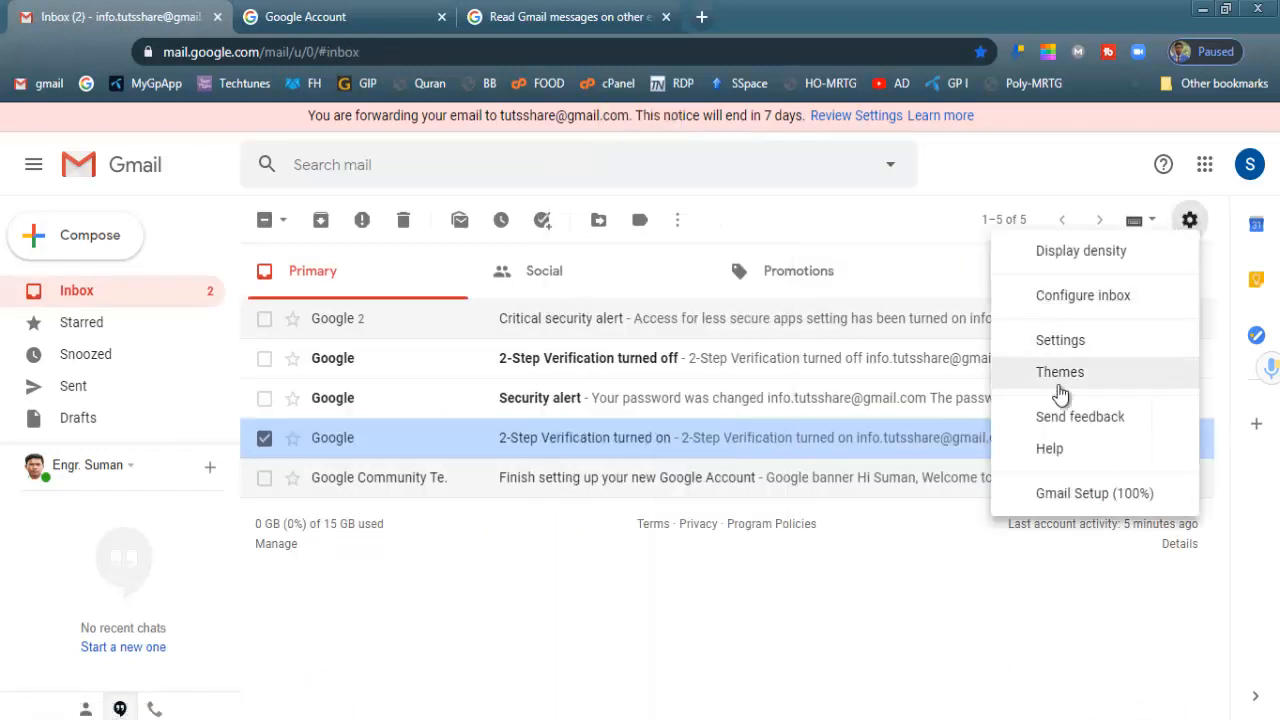
left_click(1072, 352)
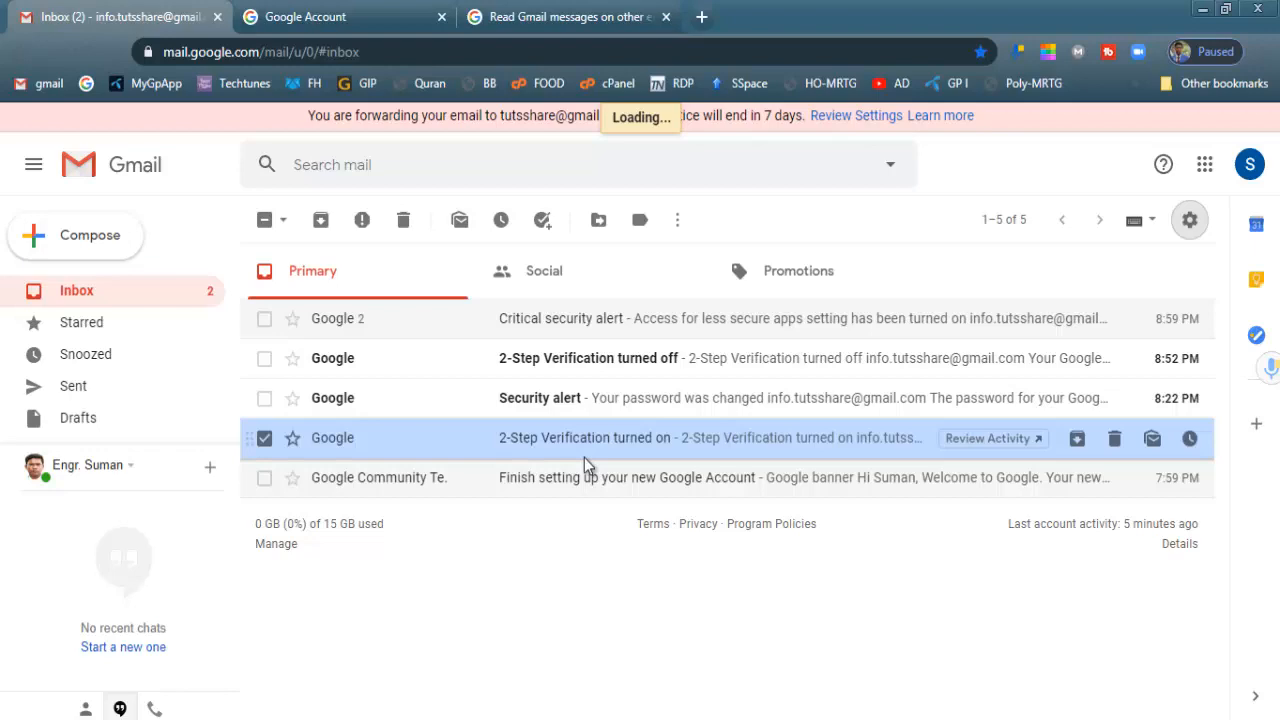
scroll(585, 490, "down", 3)
scroll(600, 450, "up", 3)
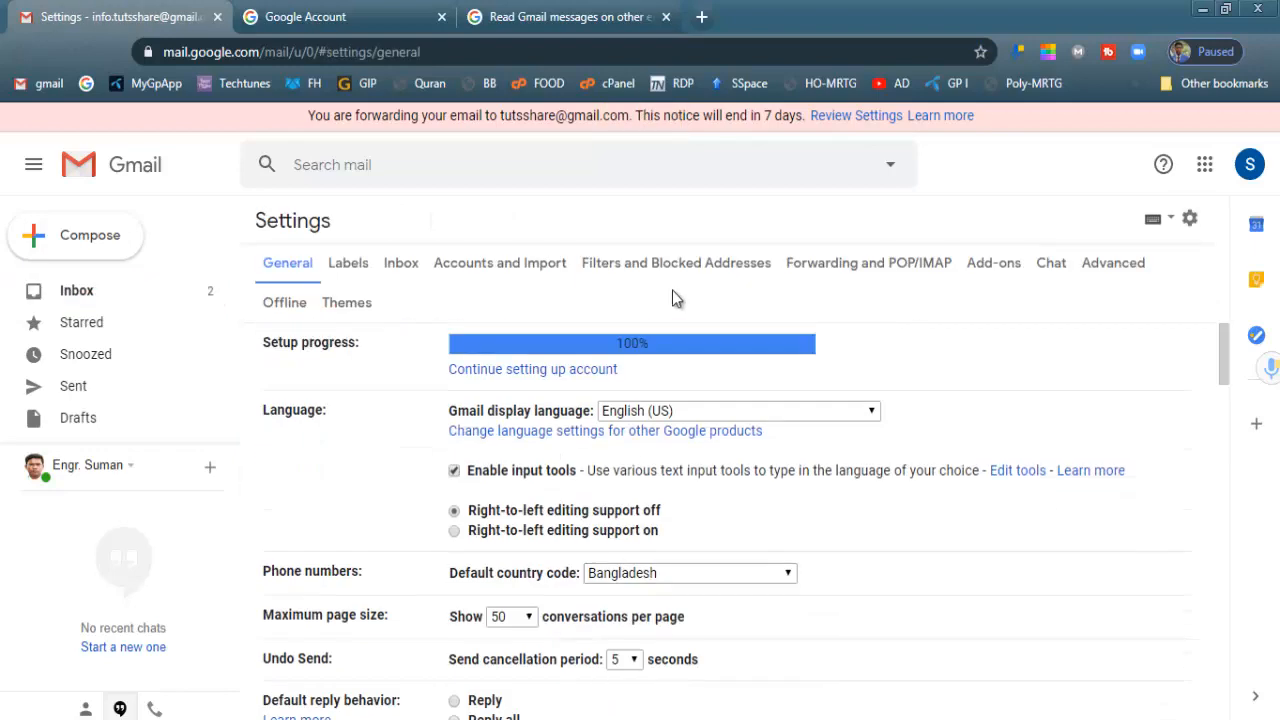
left_click(828, 266)
scroll(618, 539, "down", 3)
scroll(618, 539, "up", 3)
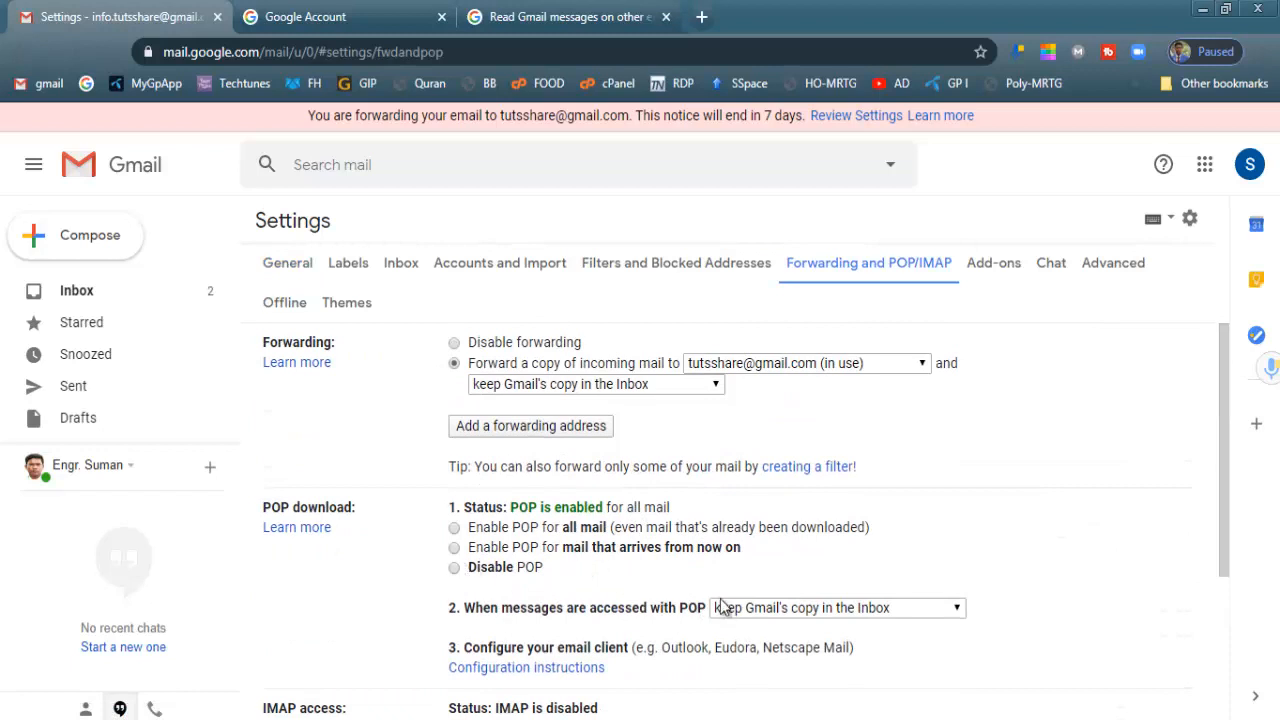
scroll(650, 620, "down", 1)
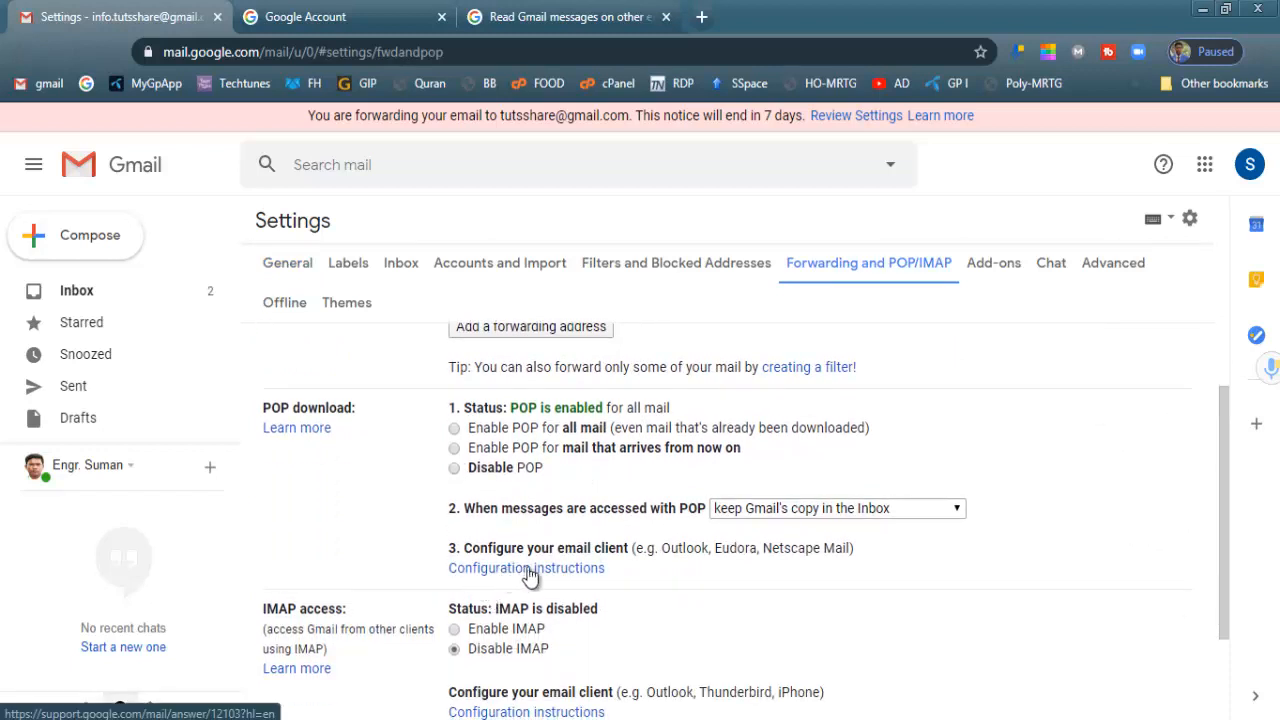
Open Gmail's POP configuration instructions and select the incoming server name pop.gmail.com
left_click(527, 568)
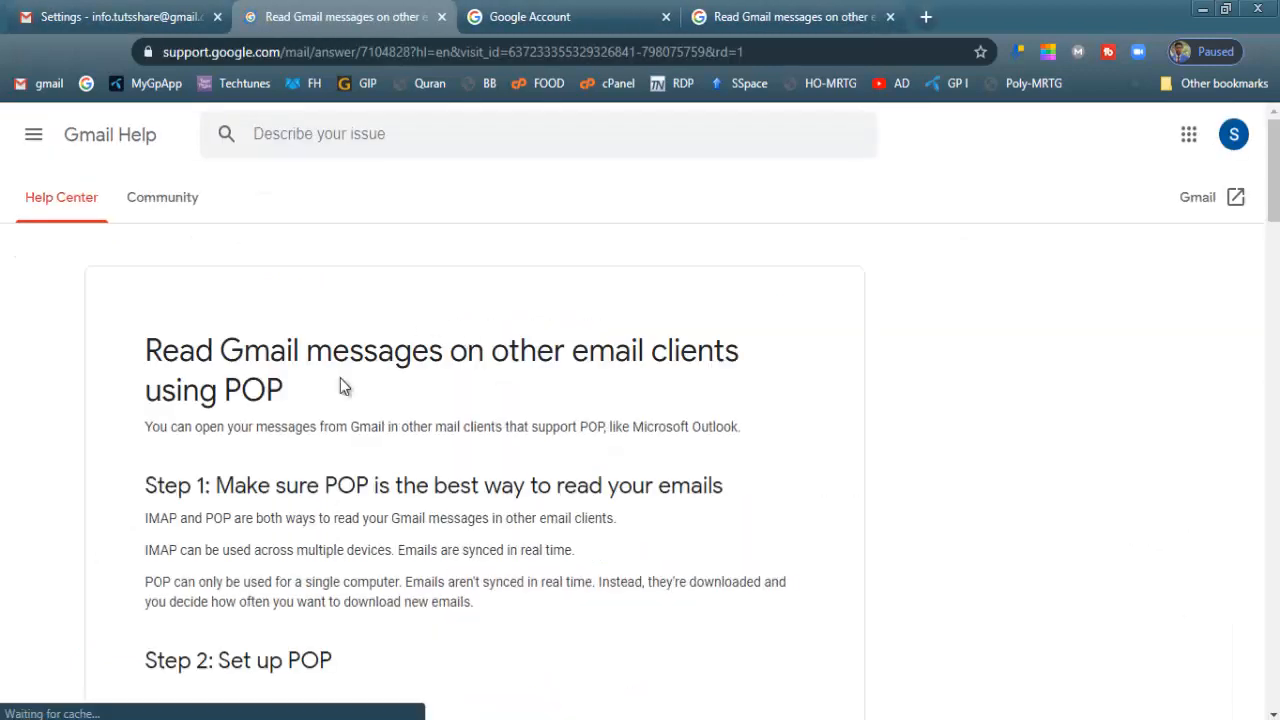
scroll(429, 470, "down", 8)
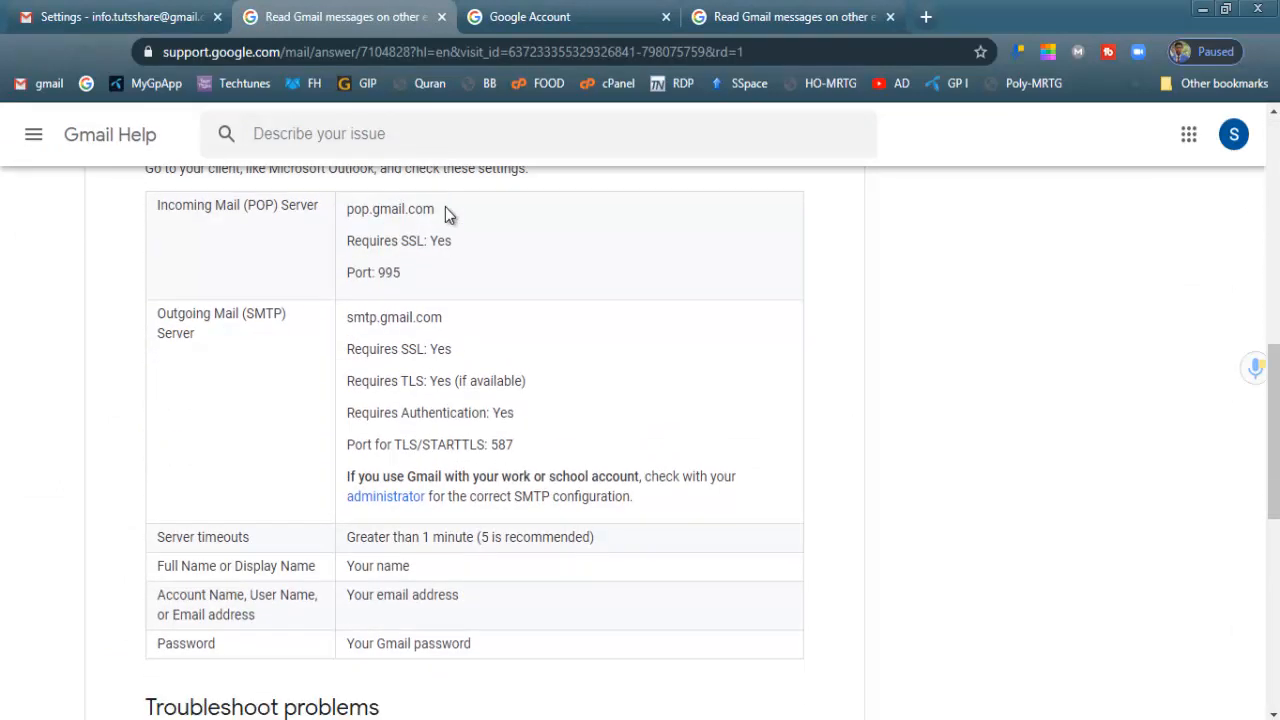
left_click_drag(445, 214, 341, 206)
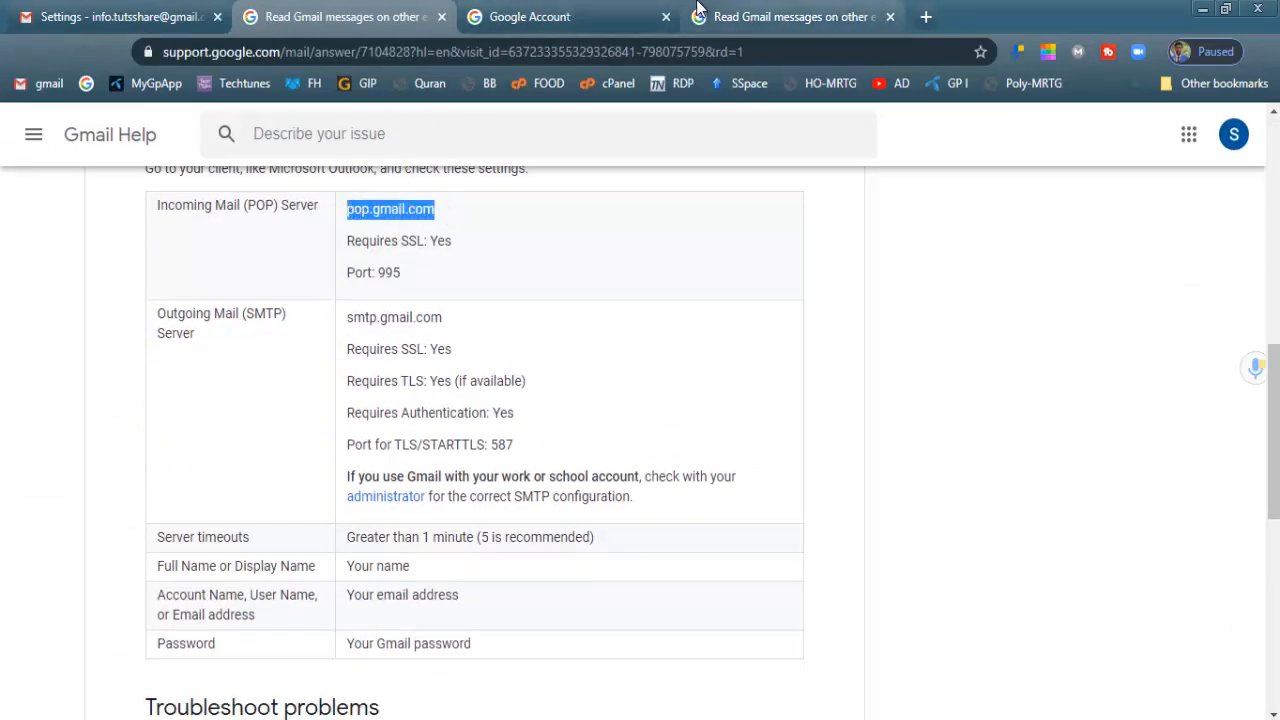
key("alt+Tab")
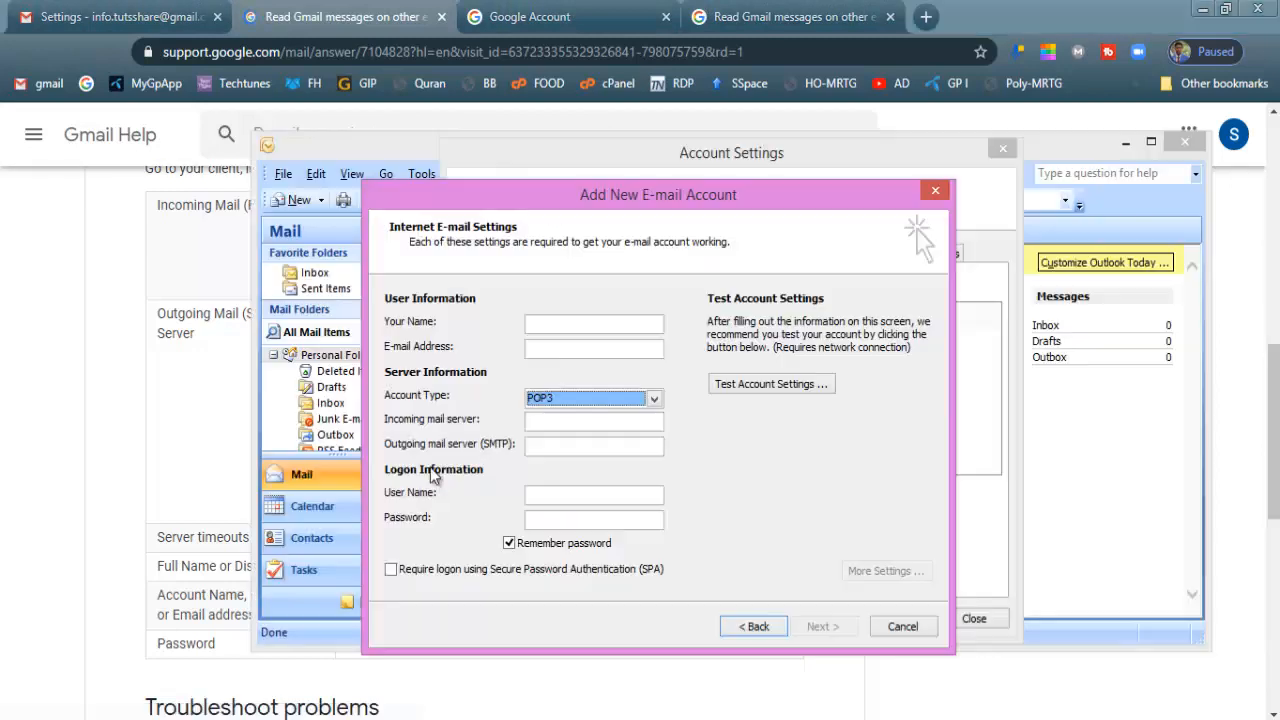
Copy the Google account's e-mail address from the account popup and return to Outlook
left_click(1233, 134)
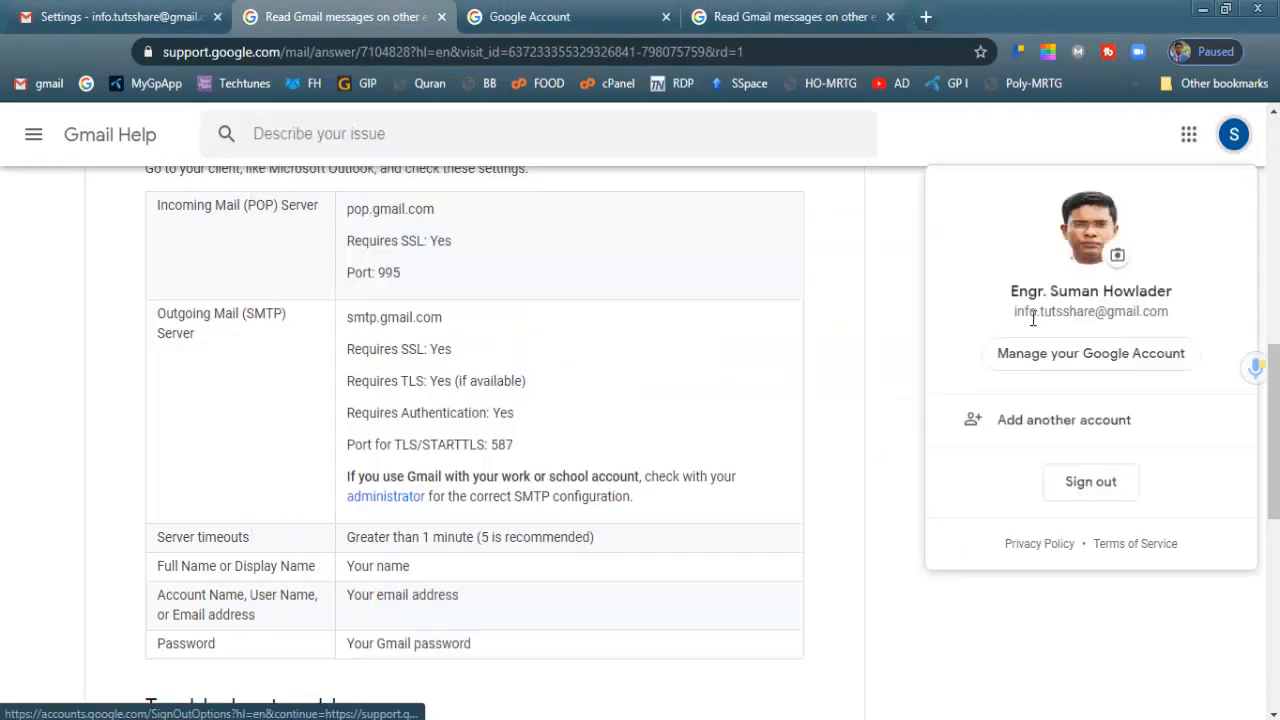
left_click_drag(1014, 312, 1168, 312)
right_click(1116, 313)
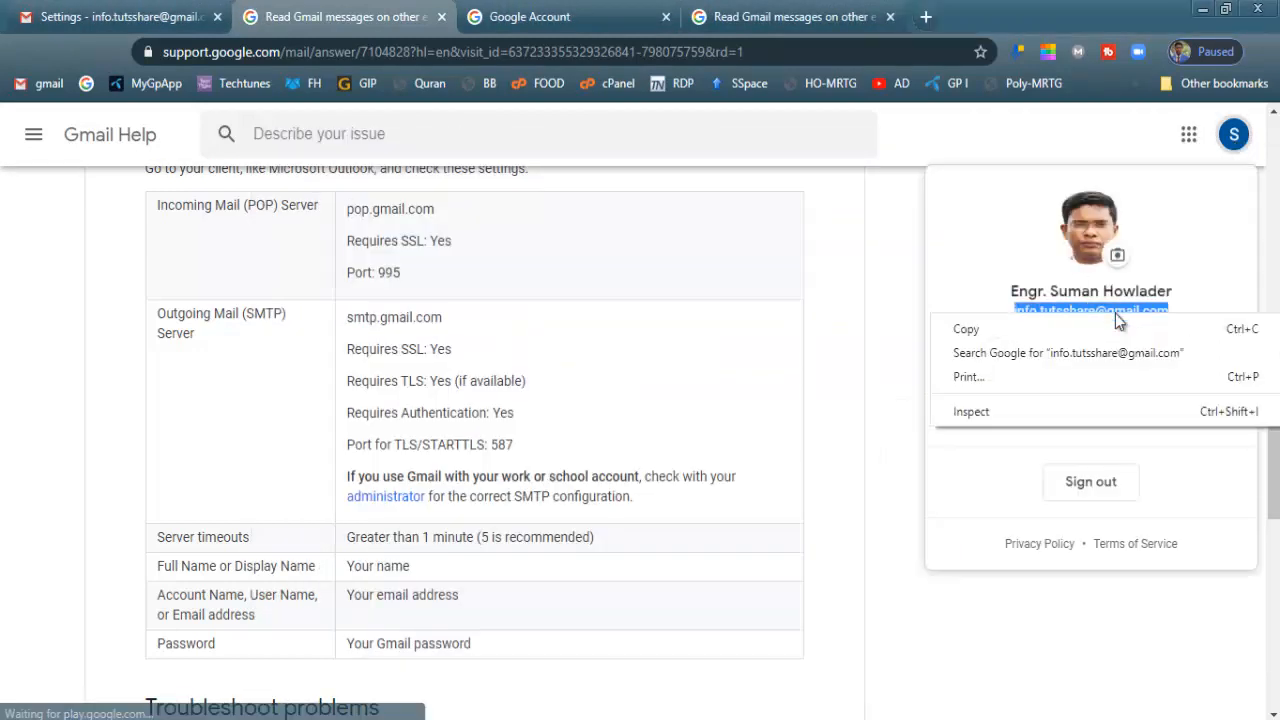
left_click(1119, 328)
key("alt+Tab")
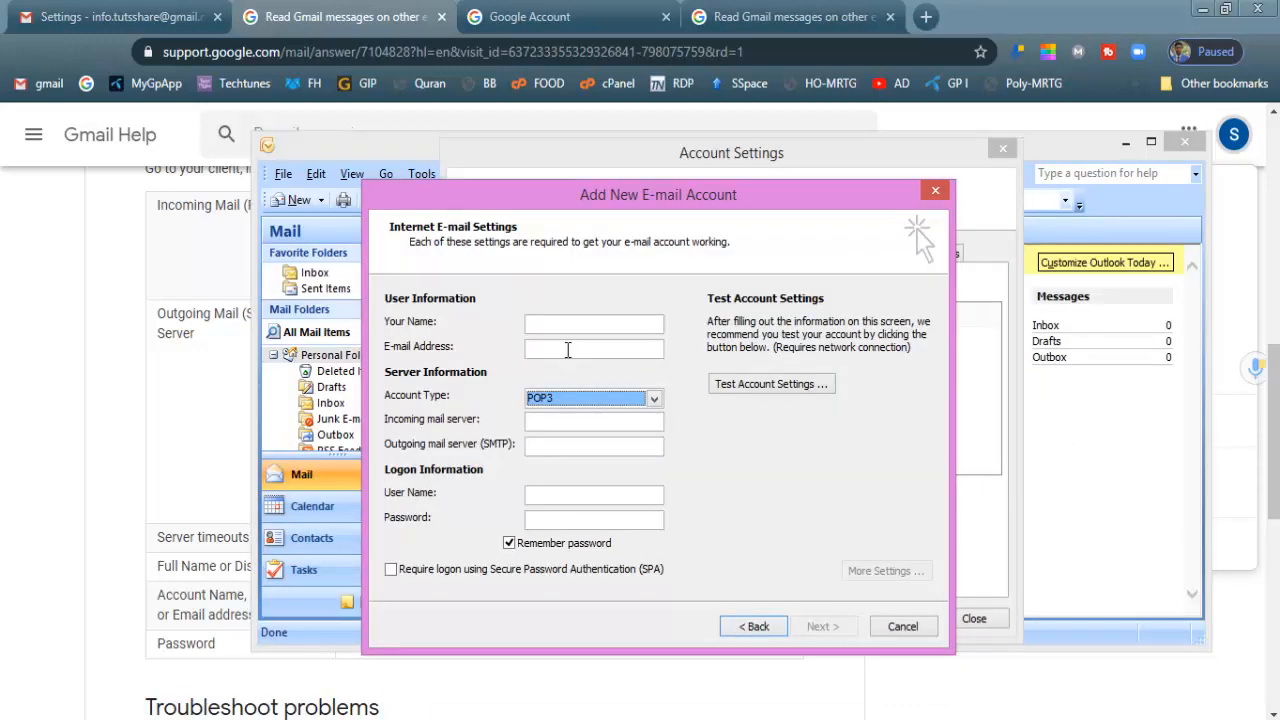
Paste the Gmail address into the e-mail field and enter the account's display name
left_click(558, 348)
key("ctrl+v")
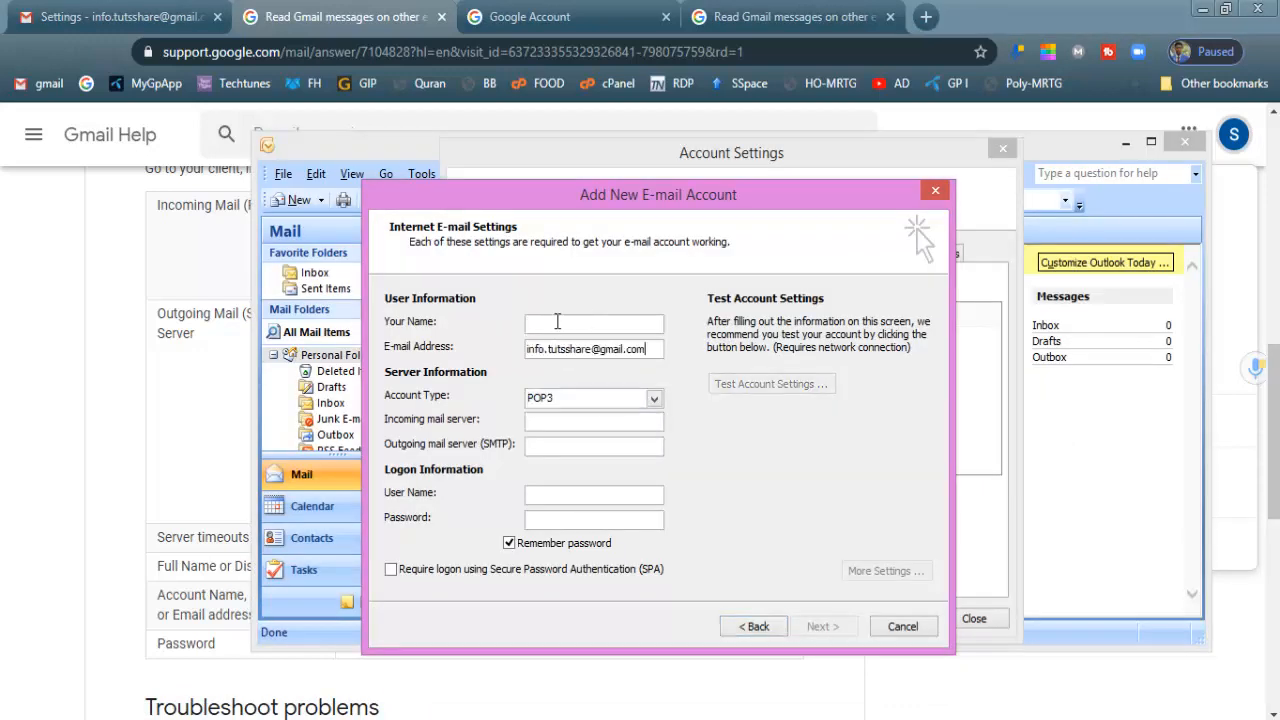
left_click(558, 321)
type("Suman")
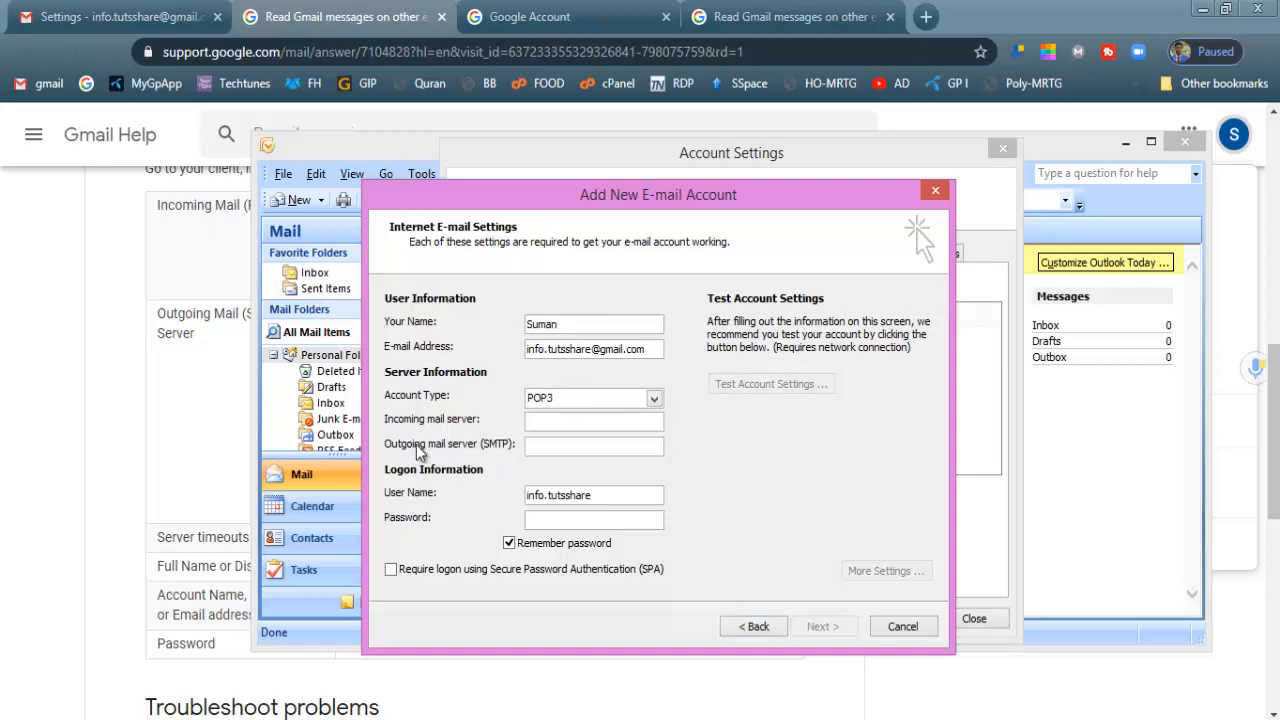
Copy pop.gmail.com and smtp.gmail.com from Gmail Help into the incoming and outgoing server fields
left_click(104, 431)
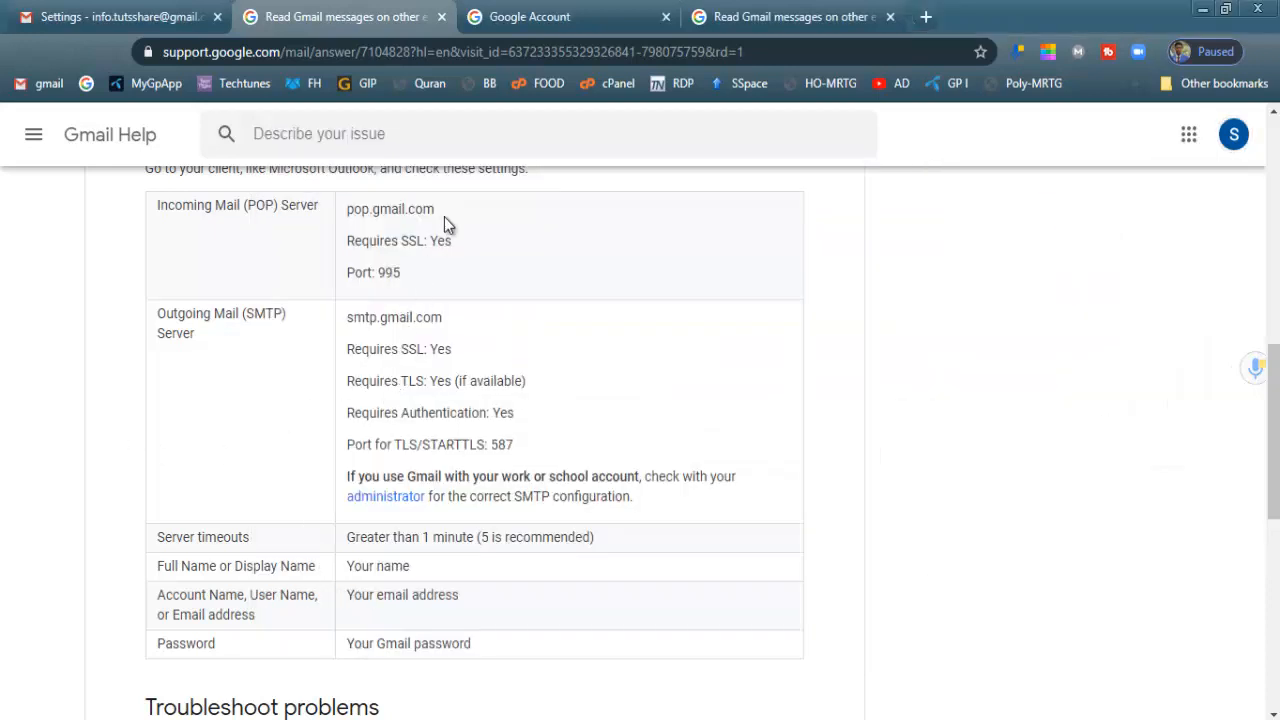
left_click_drag(434, 209, 338, 214)
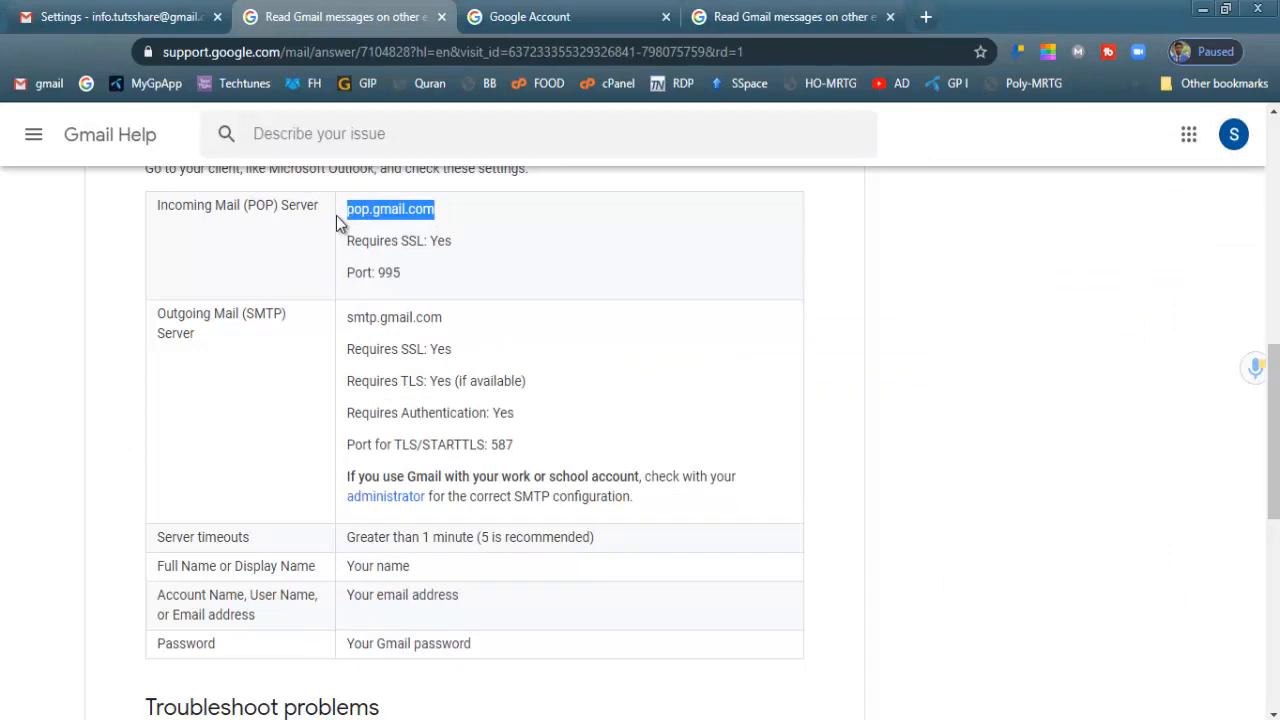
key("alt+Tab")
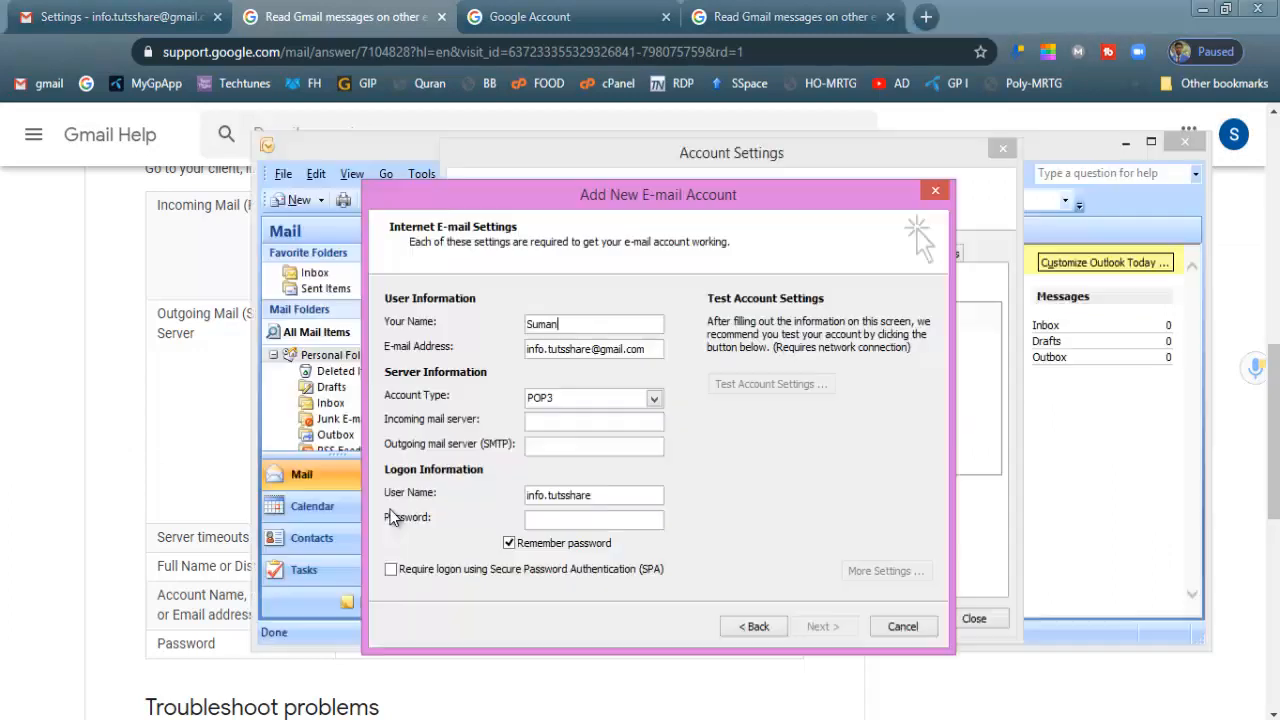
left_click(580, 421)
key("ctrl+v")
key("alt+Tab")
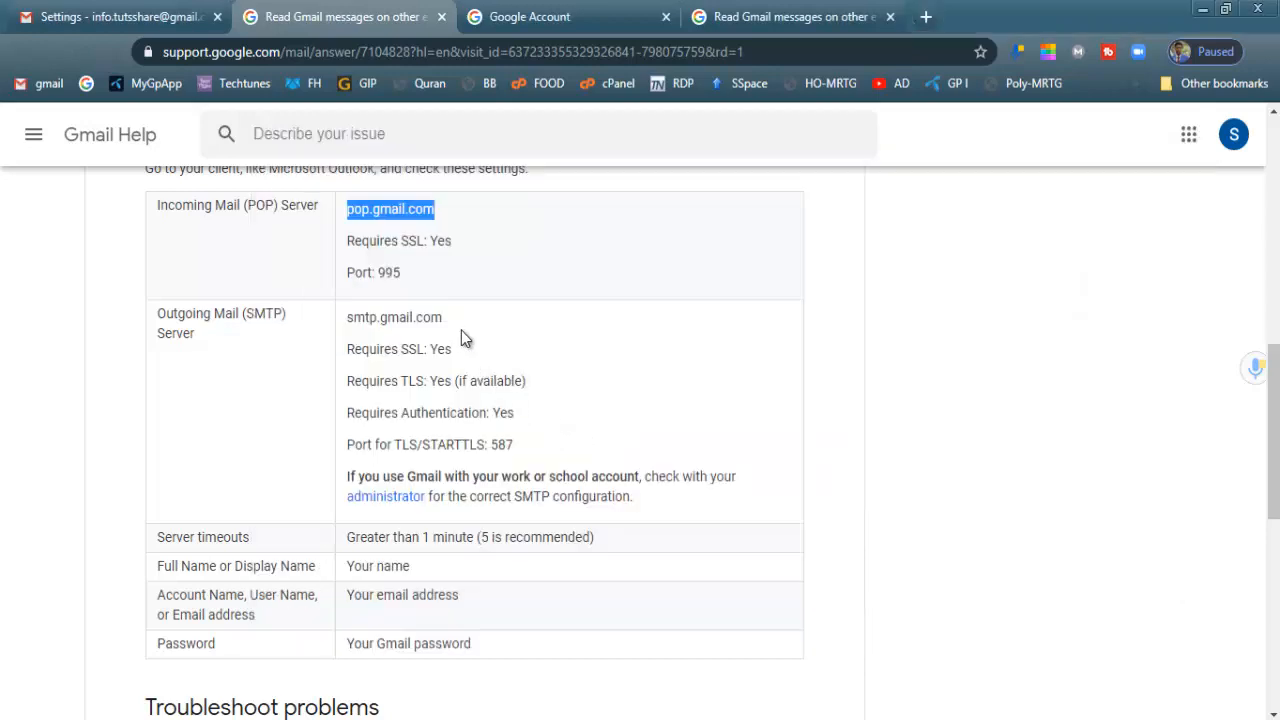
left_click_drag(444, 317, 346, 317)
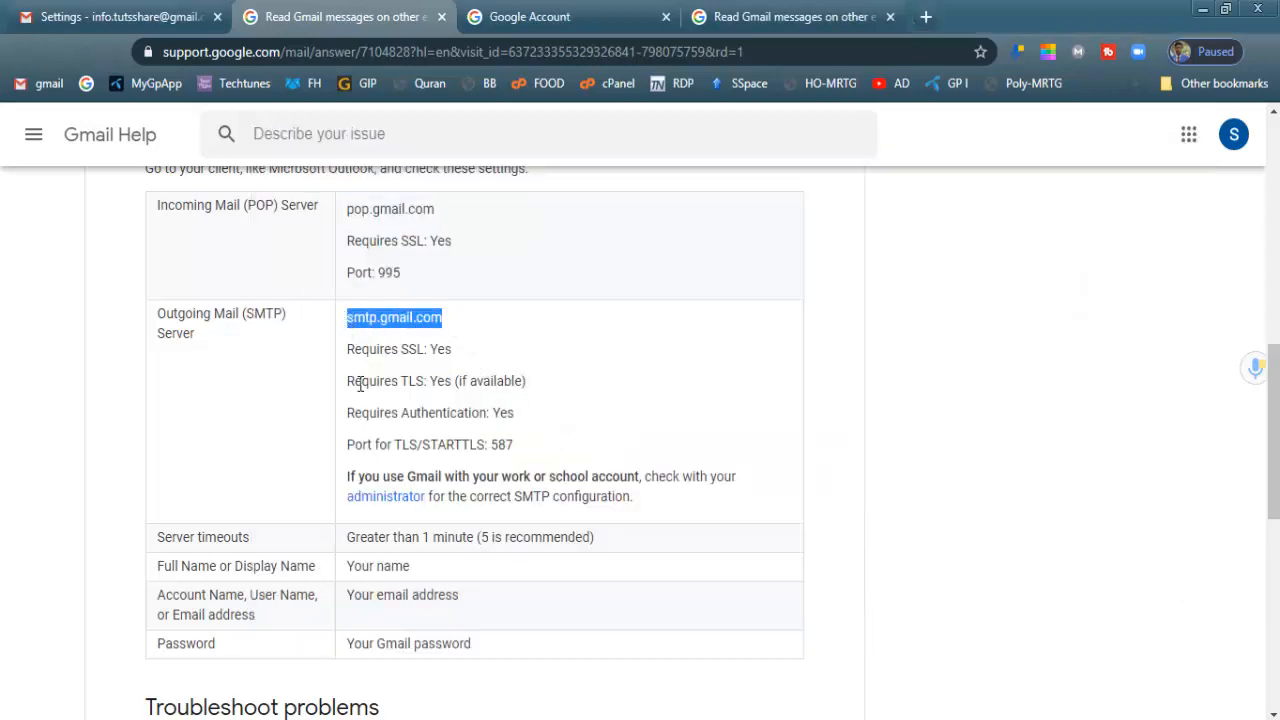
key("ctrl+c")
key("alt+Tab")
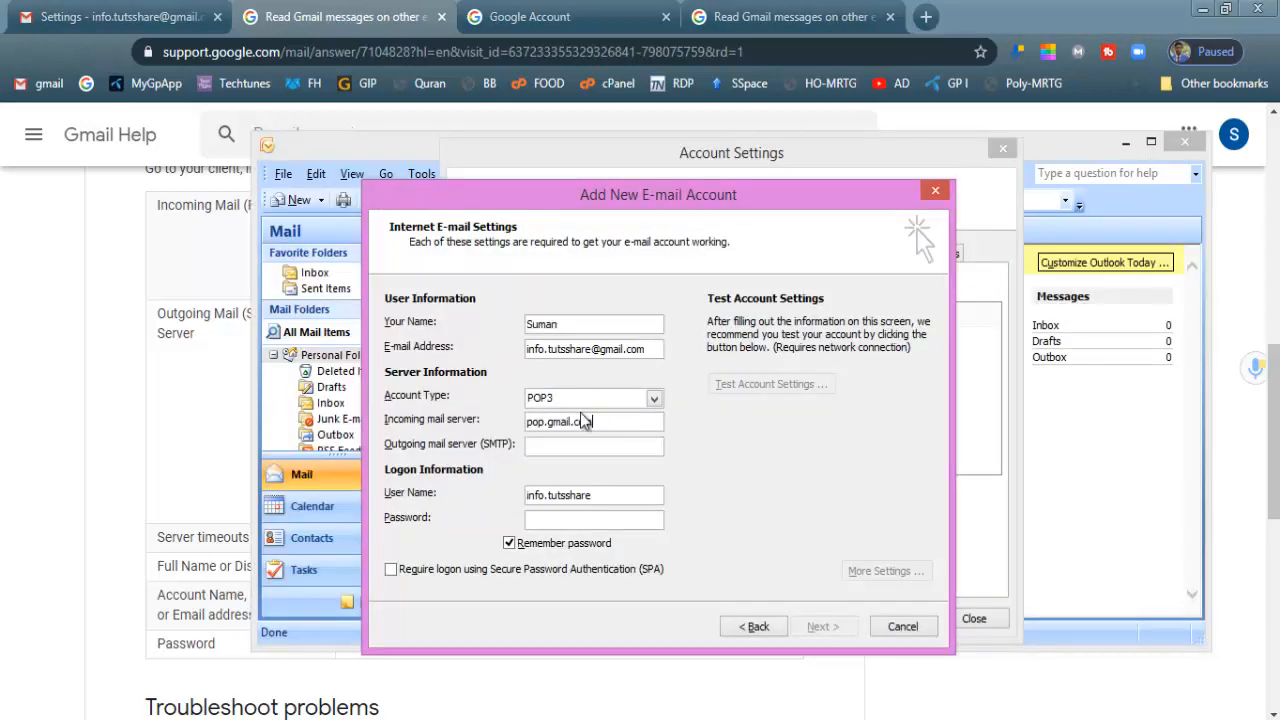
left_click(576, 443)
key("ctrl+v")
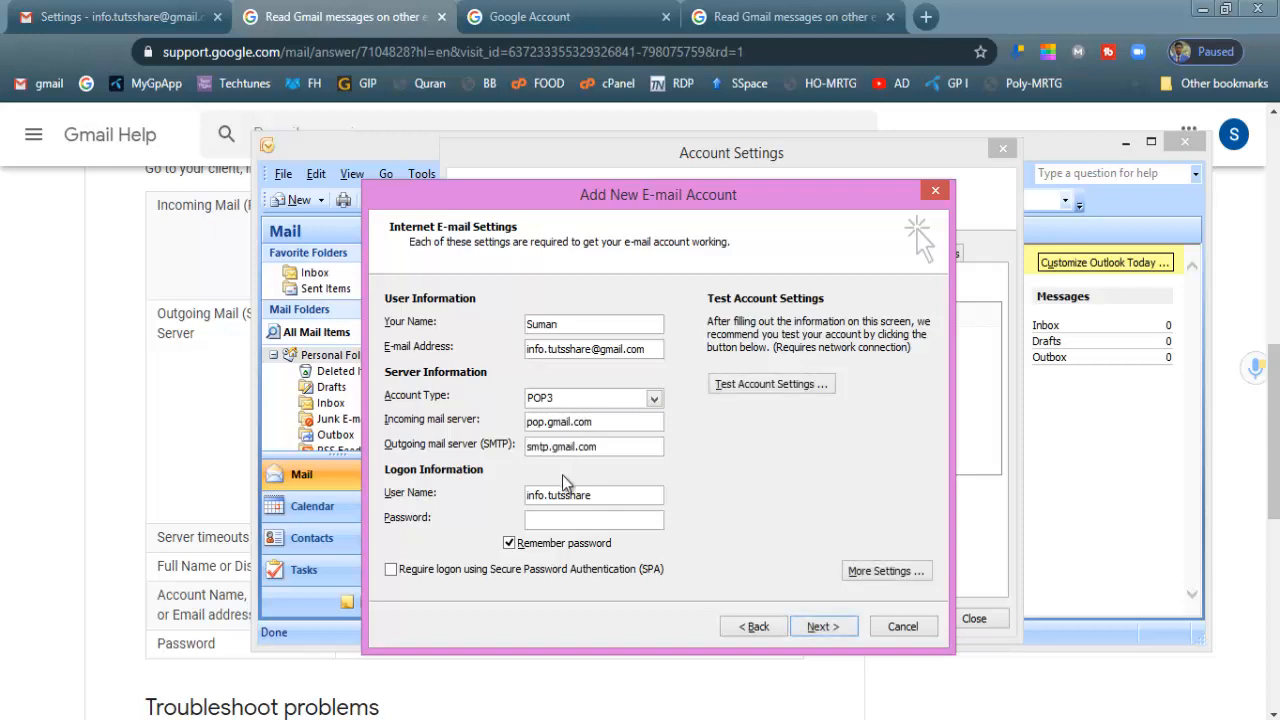
Enter the account password and replace the user name with the full Gmail address
left_click(563, 526)
type("***")
key("BackSpace")
key("BackSpace")
key("BackSpace")
key("BackSpace")
key("BackSpace")
key("BackSpace")
type("*")
left_click(594, 346)
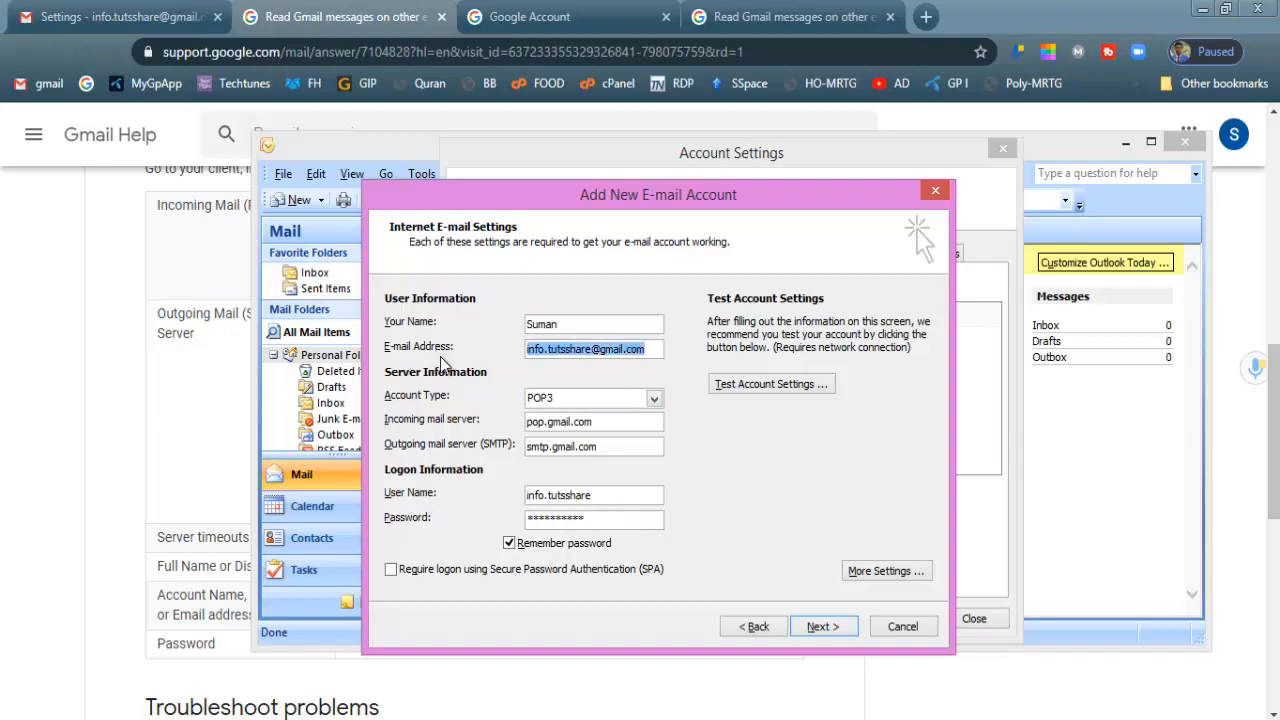
left_click_drag(614, 495, 492, 503)
key("ctrl+v")
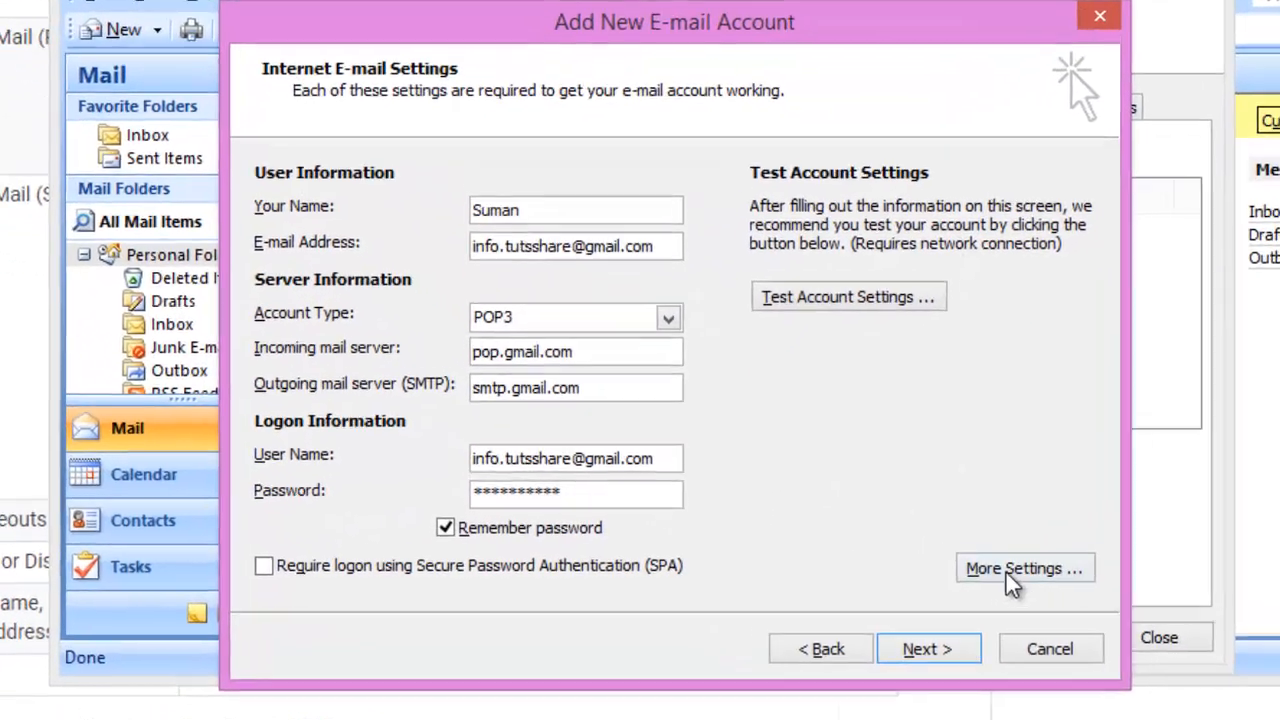
left_click(885, 570)
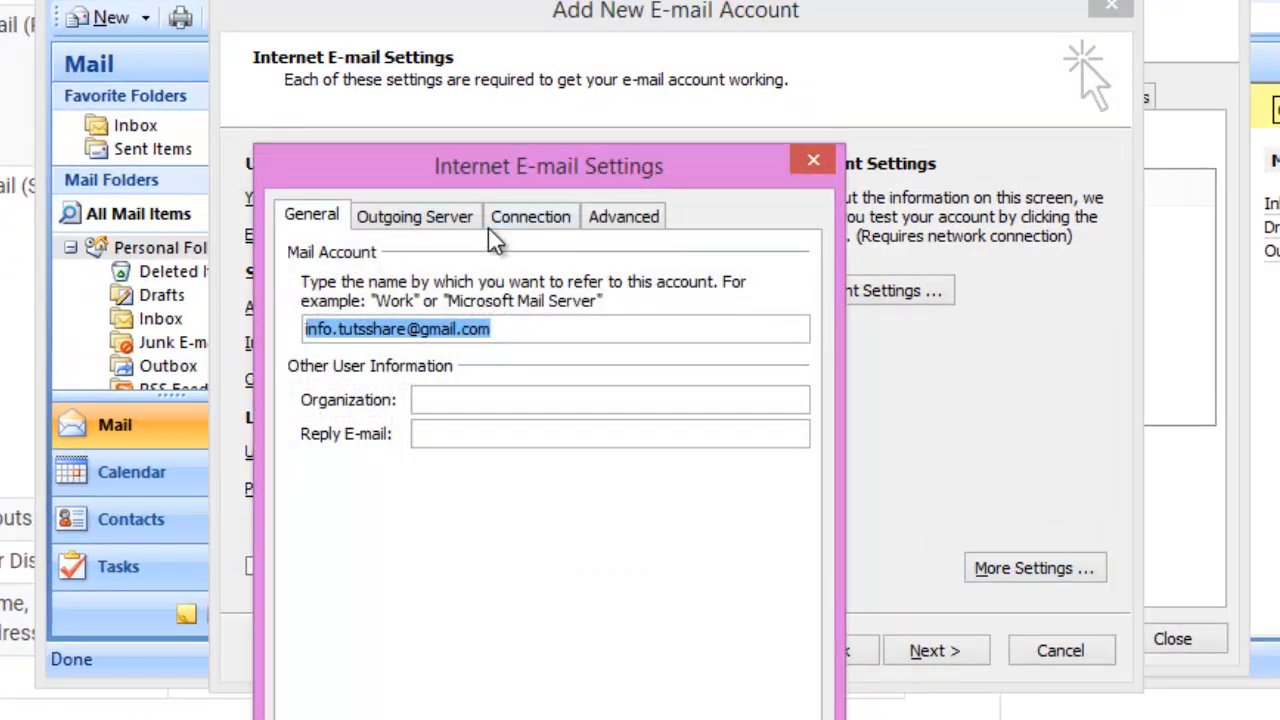
On the Advanced tab, require SSL for incoming mail so POP3 uses port 995
left_click(652, 216)
left_click(413, 326)
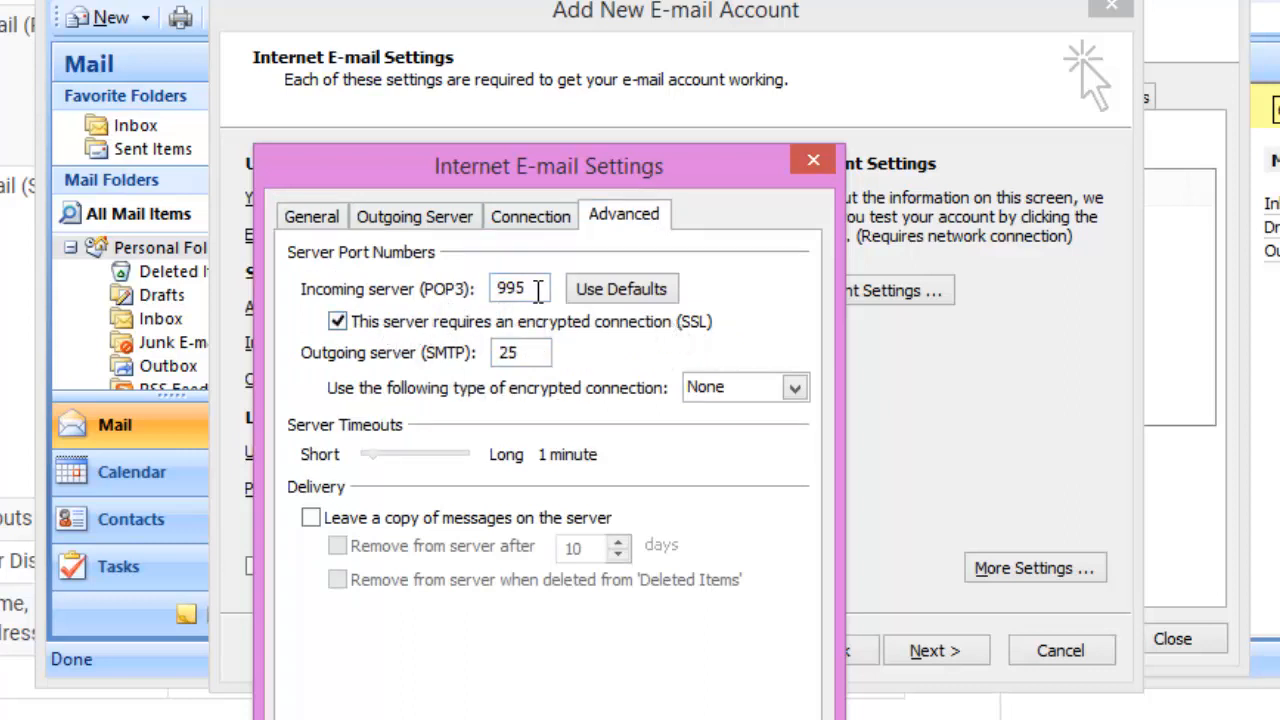
left_click_drag(528, 289, 382, 284)
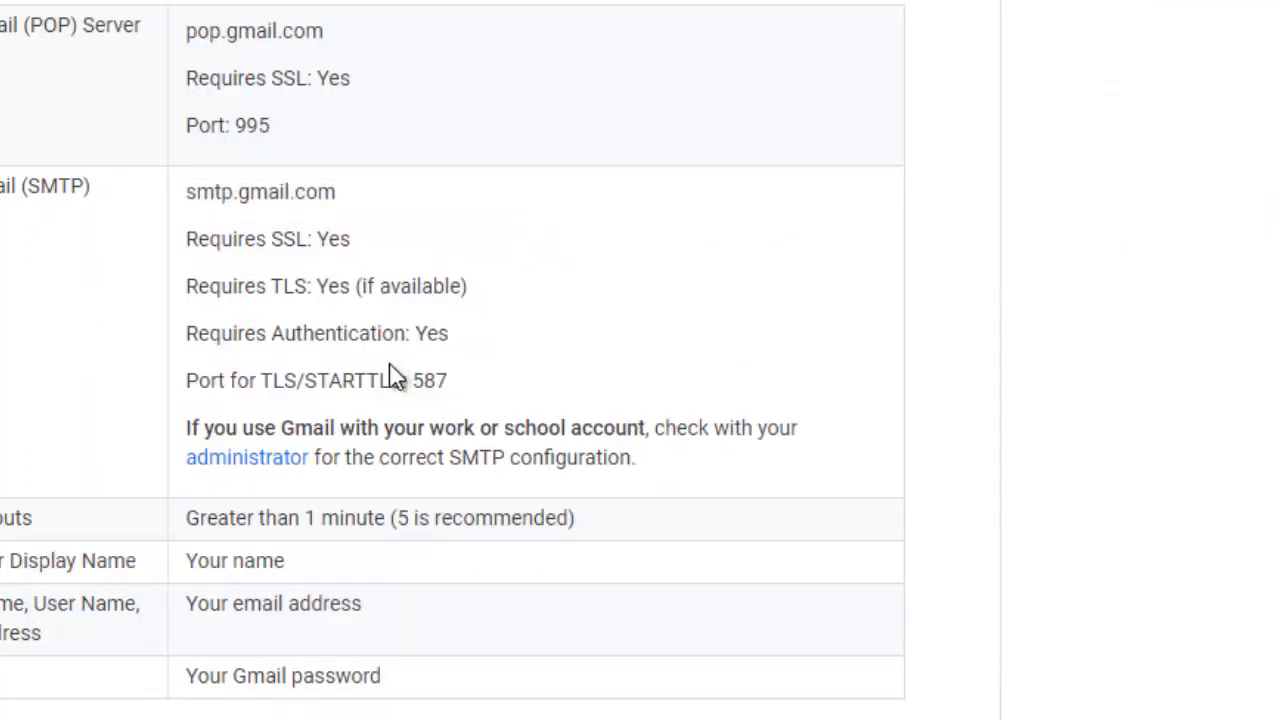
Highlight Gmail Help's outgoing server requirements: TLS if available and port 587
left_click_drag(457, 392, 414, 381)
left_click_drag(356, 285, 531, 294)
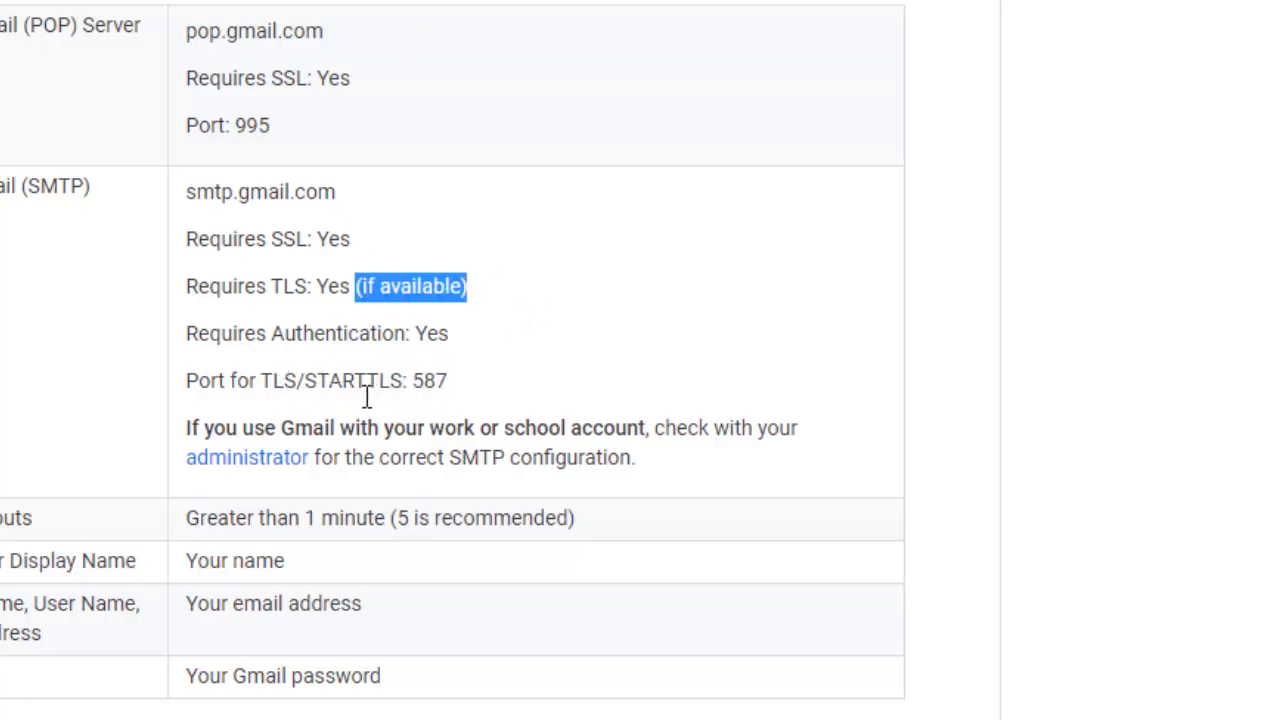
left_click(498, 401)
left_click_drag(497, 400, 402, 382)
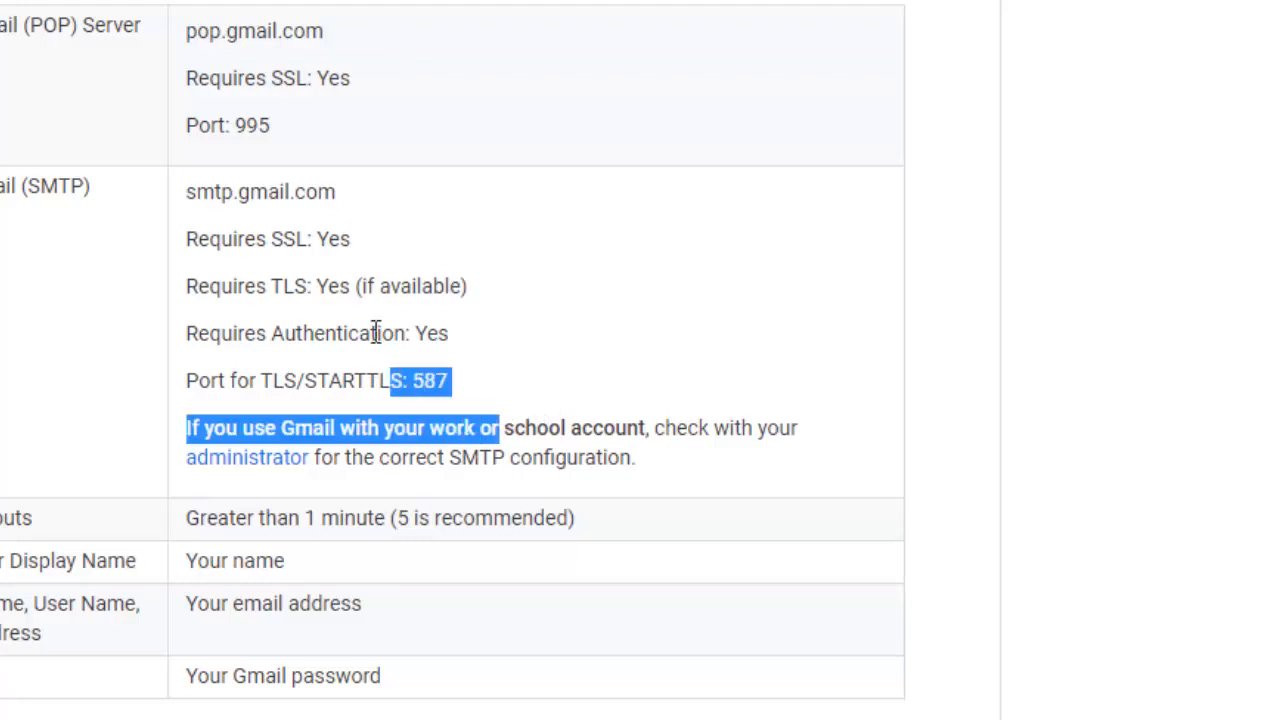
key("alt+Tab")
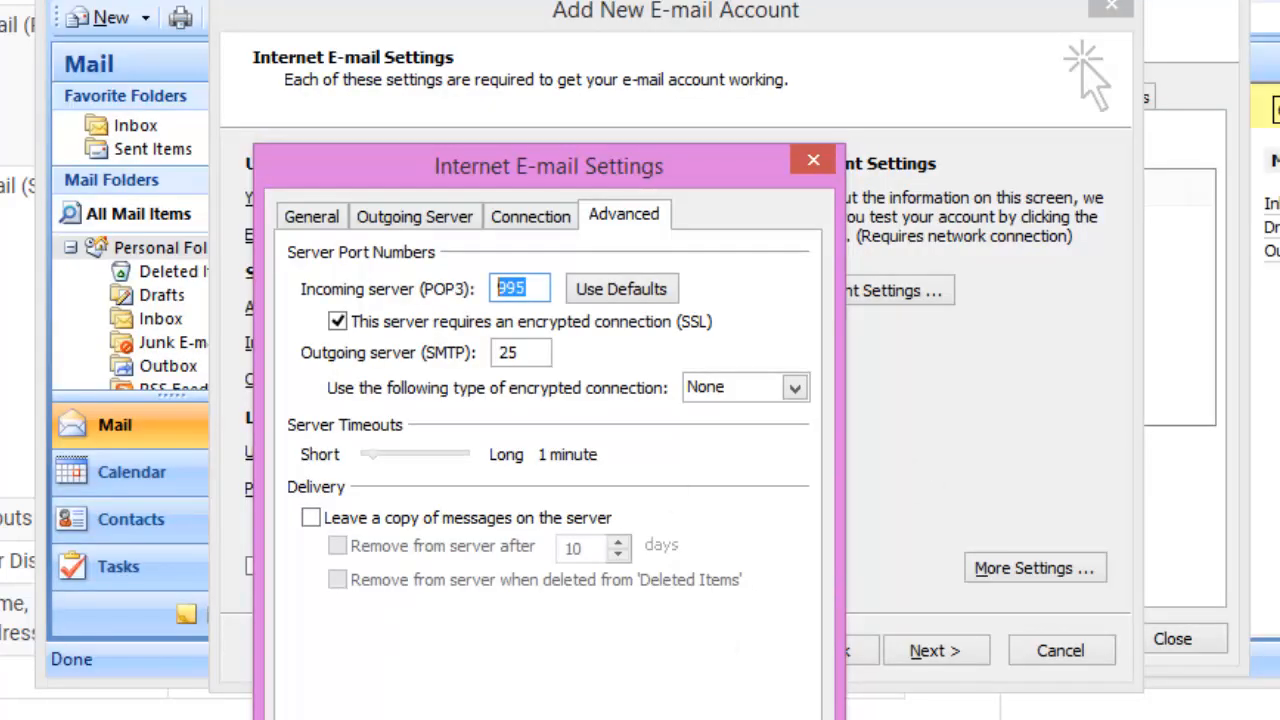
Require authentication for the outgoing SMTP server
left_click(396, 215)
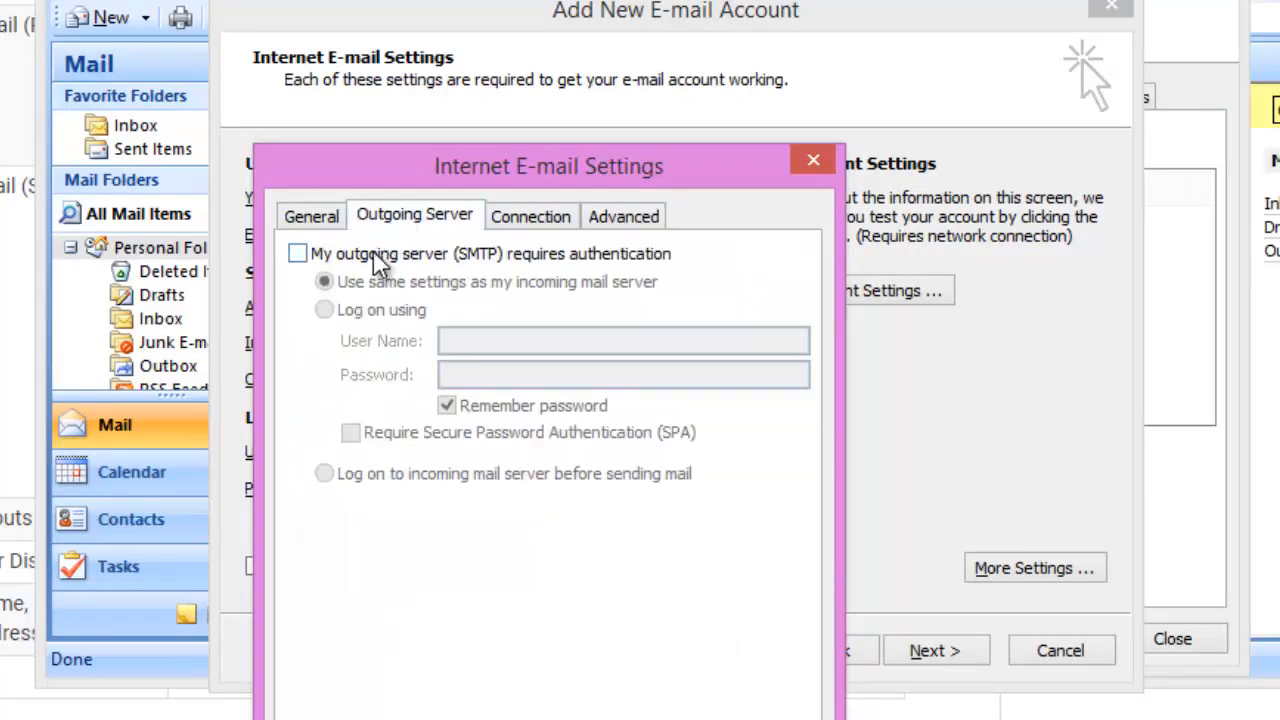
left_click(594, 258)
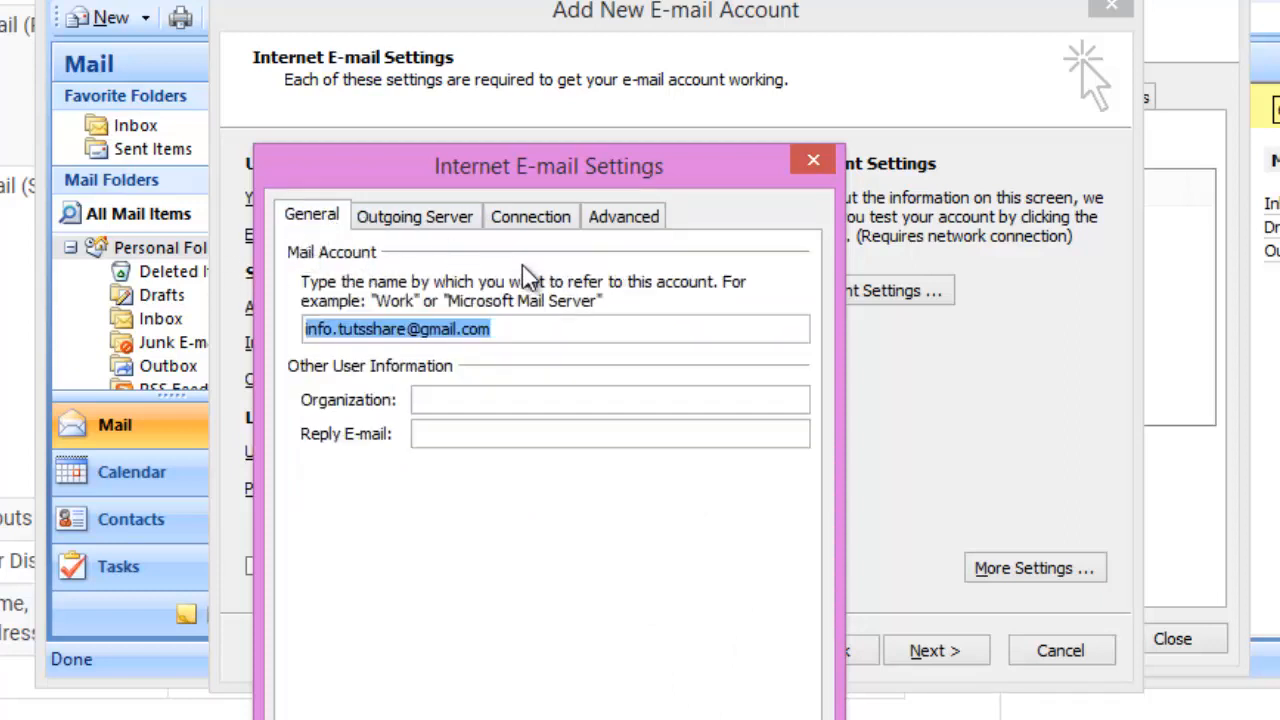
left_click(546, 216)
left_click(622, 216)
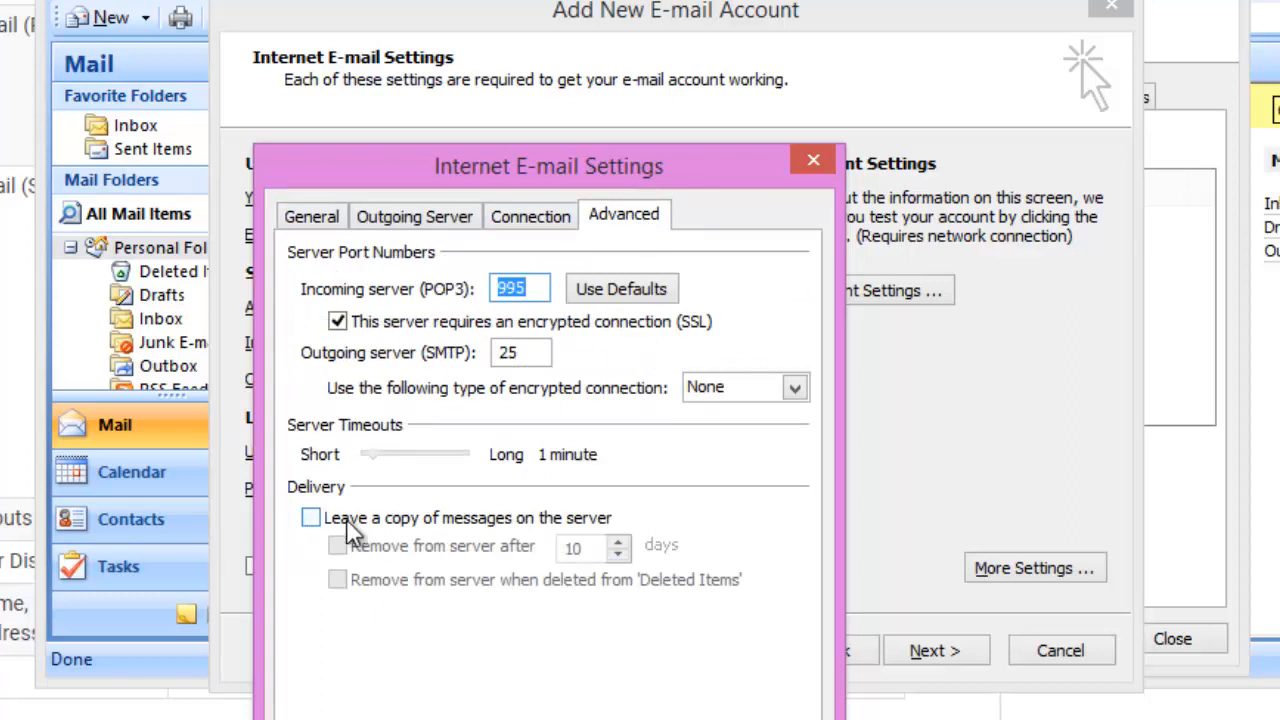
Leave message copies on the server, removing them after 49 days, and confirm with OK
left_click(345, 520)
left_click(410, 552)
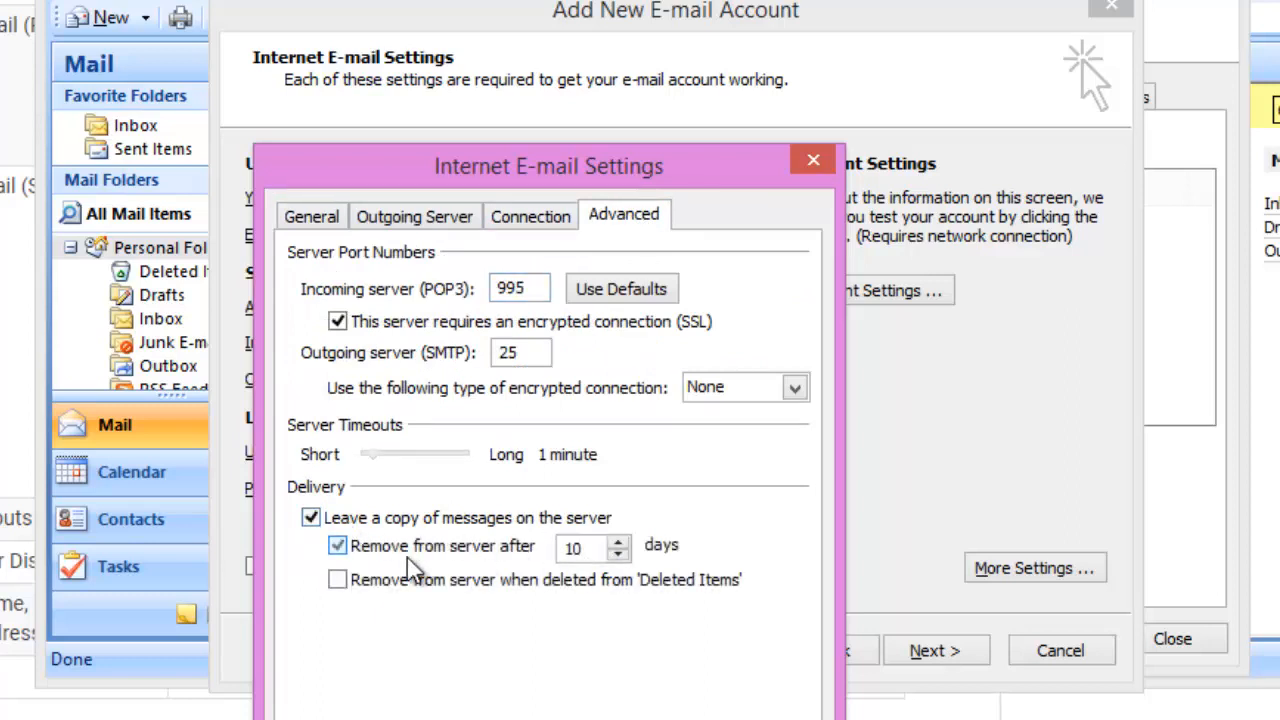
double_click(590, 548)
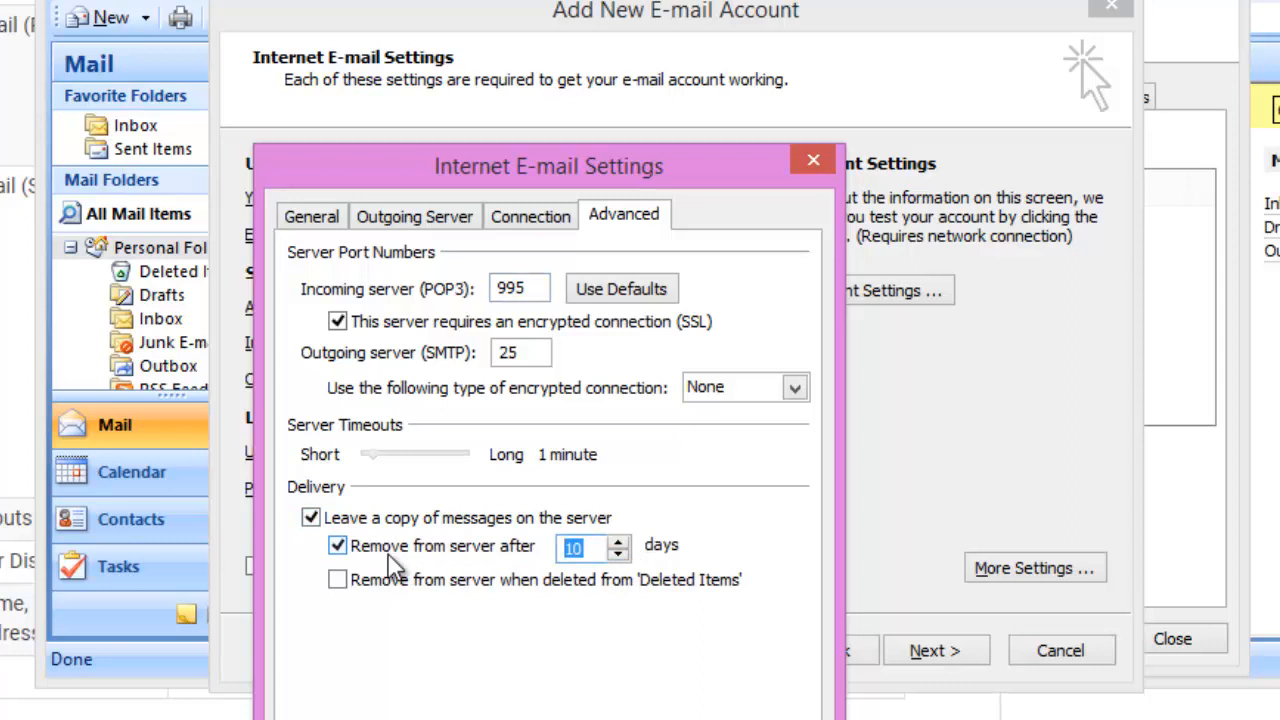
type("49")
left_click(632, 712)
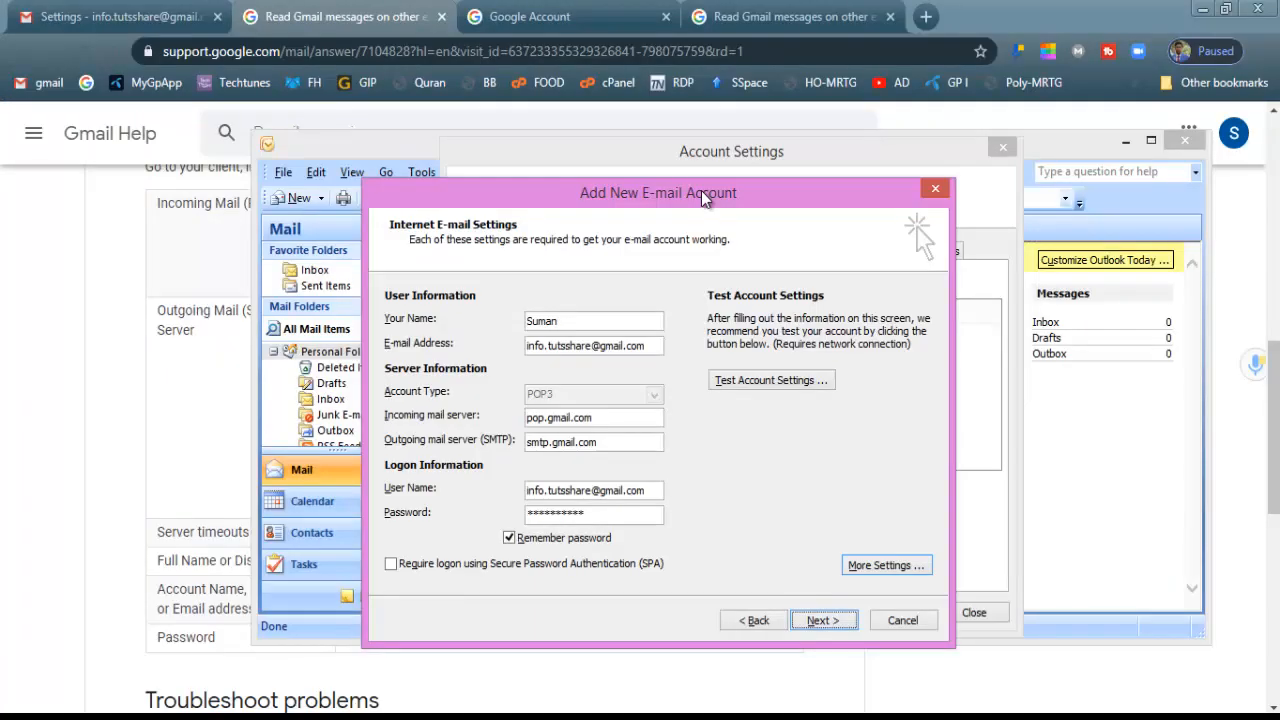
Search Google Account for 'less', turn Allow less secure apps ON, and rerun Outlook's test
left_click(600, 18)
left_click(607, 137)
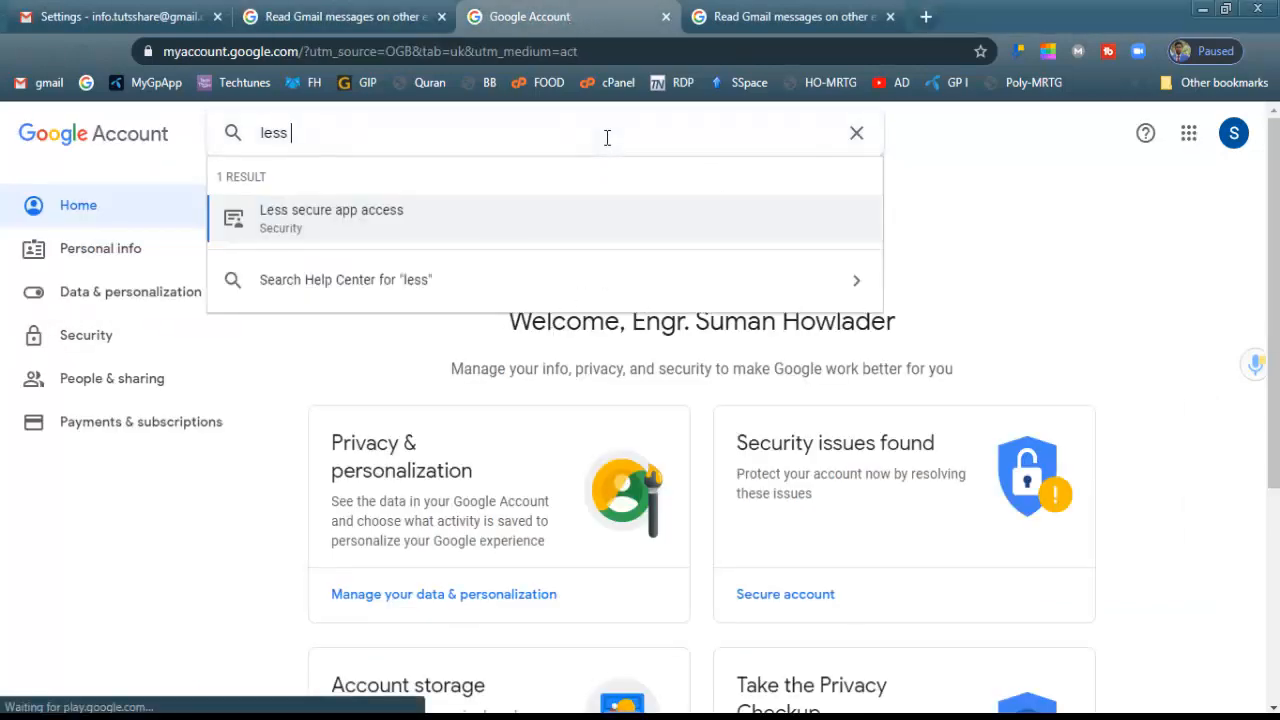
key("BackSpace")
key("BackSpace")
key("BackSpace")
key("BackSpace")
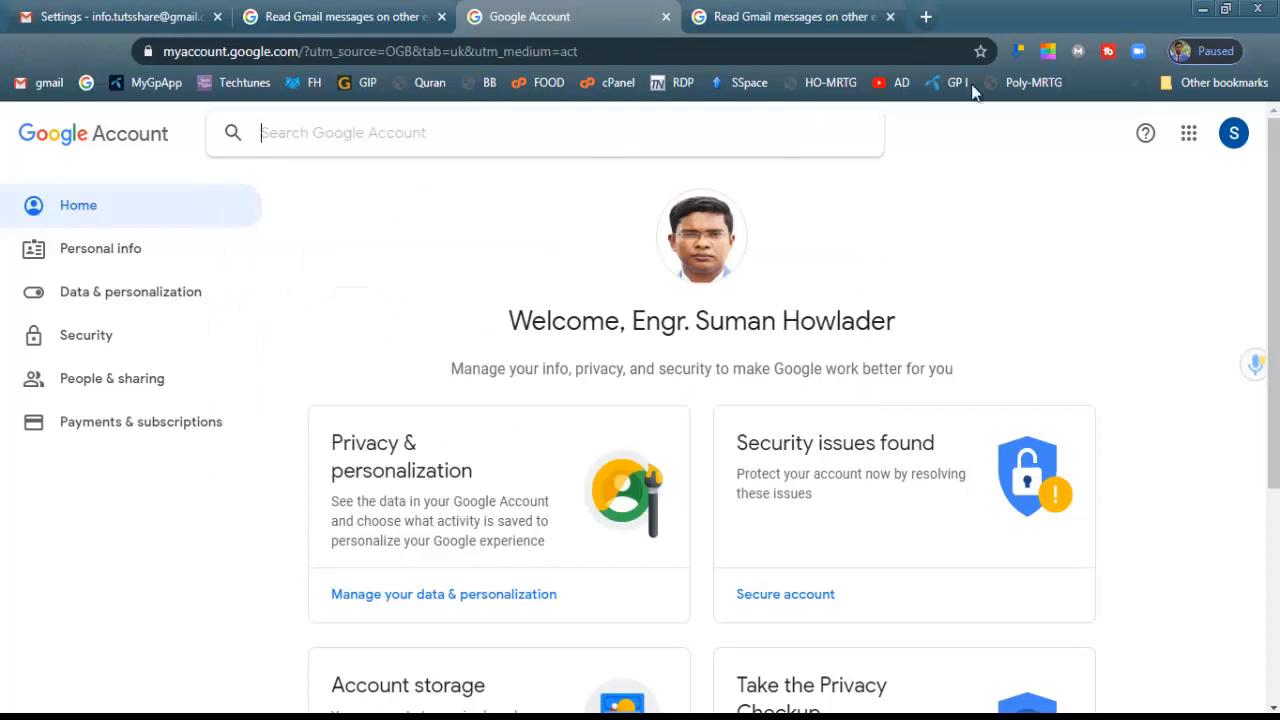
left_click(1228, 145)
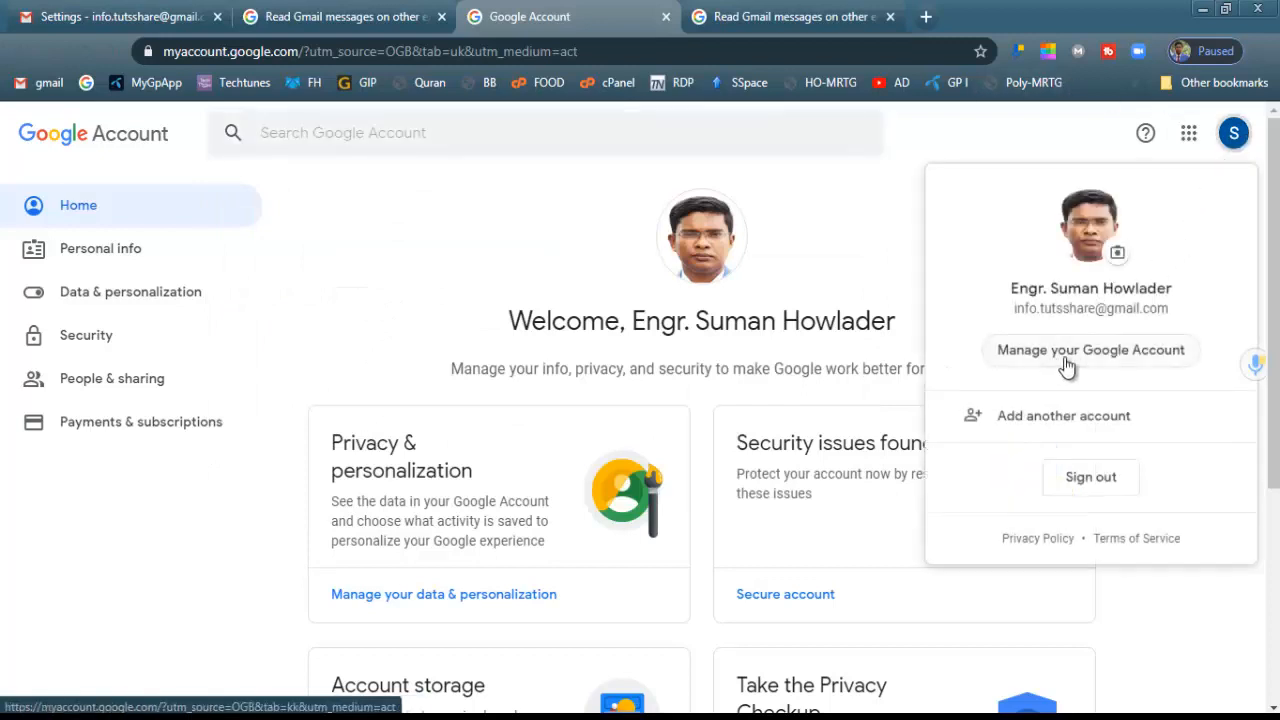
left_click(509, 132)
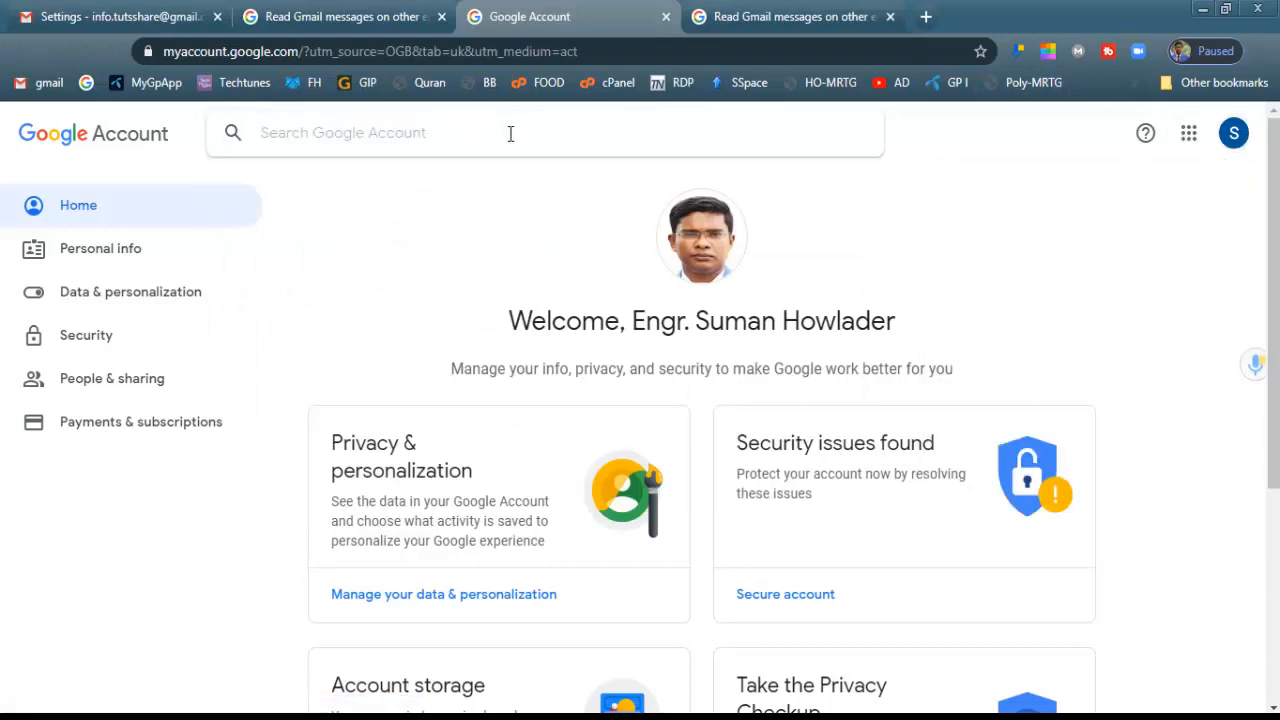
type("less")
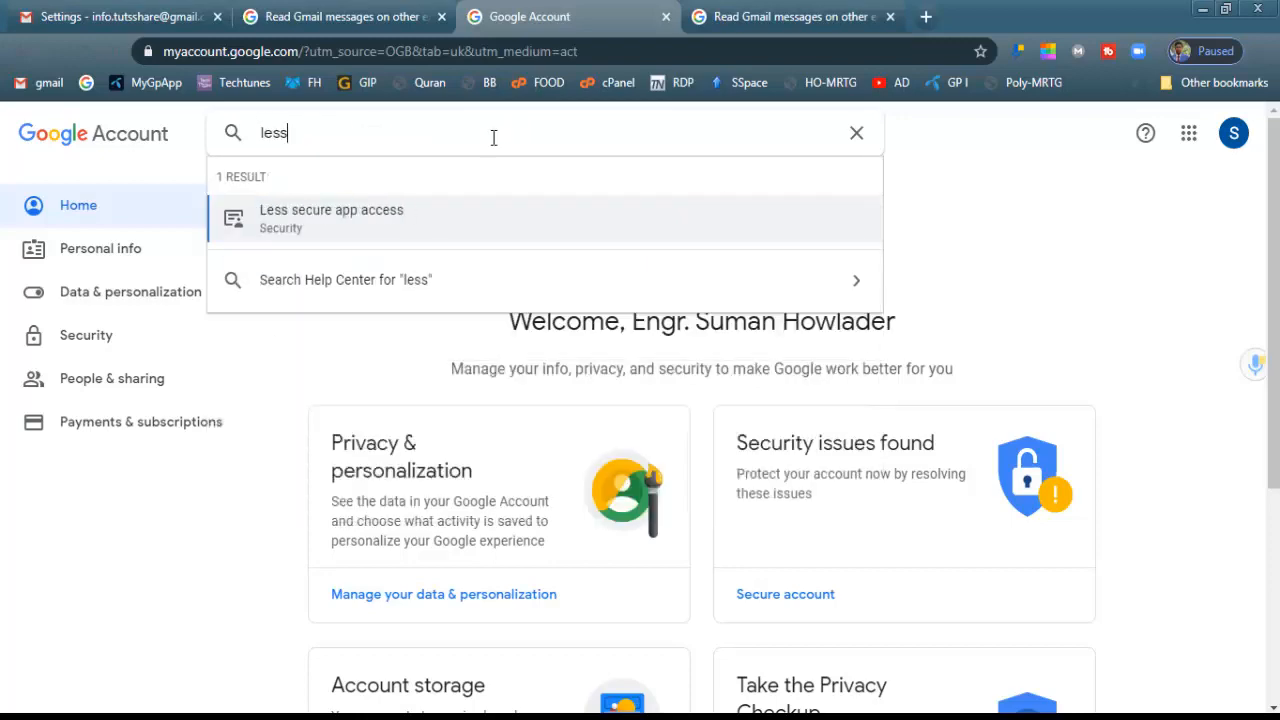
left_click(398, 242)
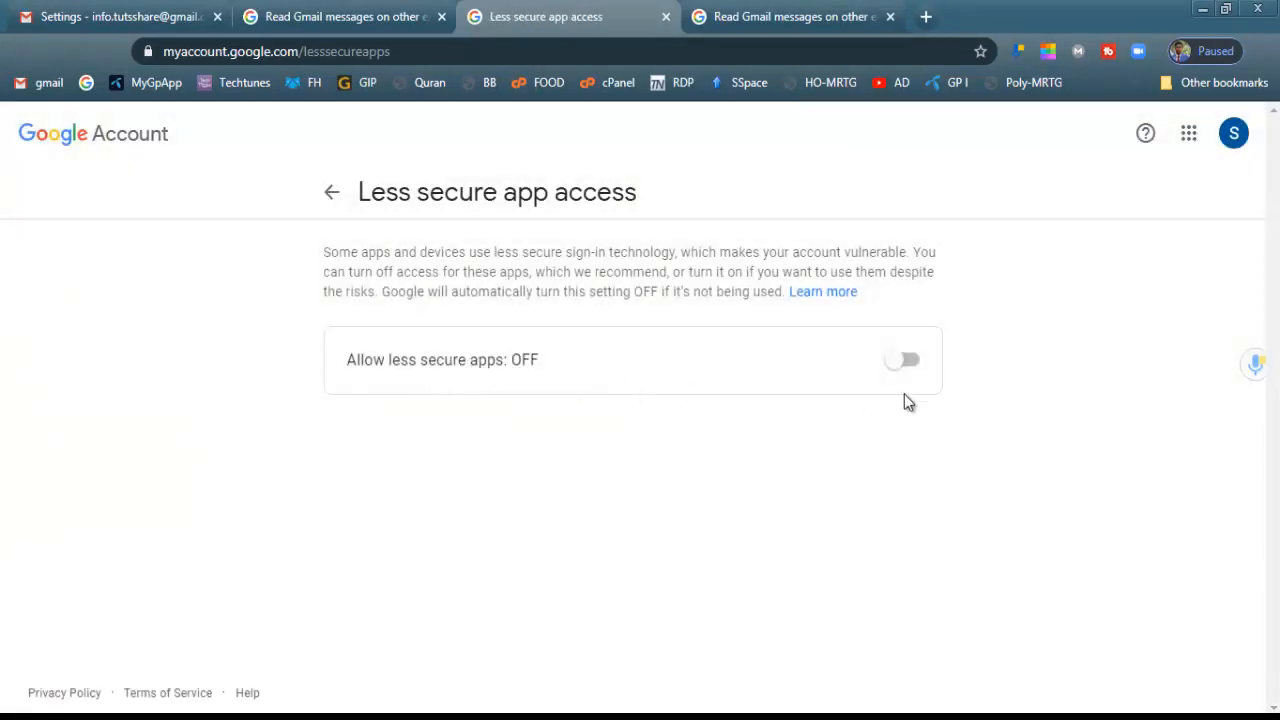
left_click(915, 366)
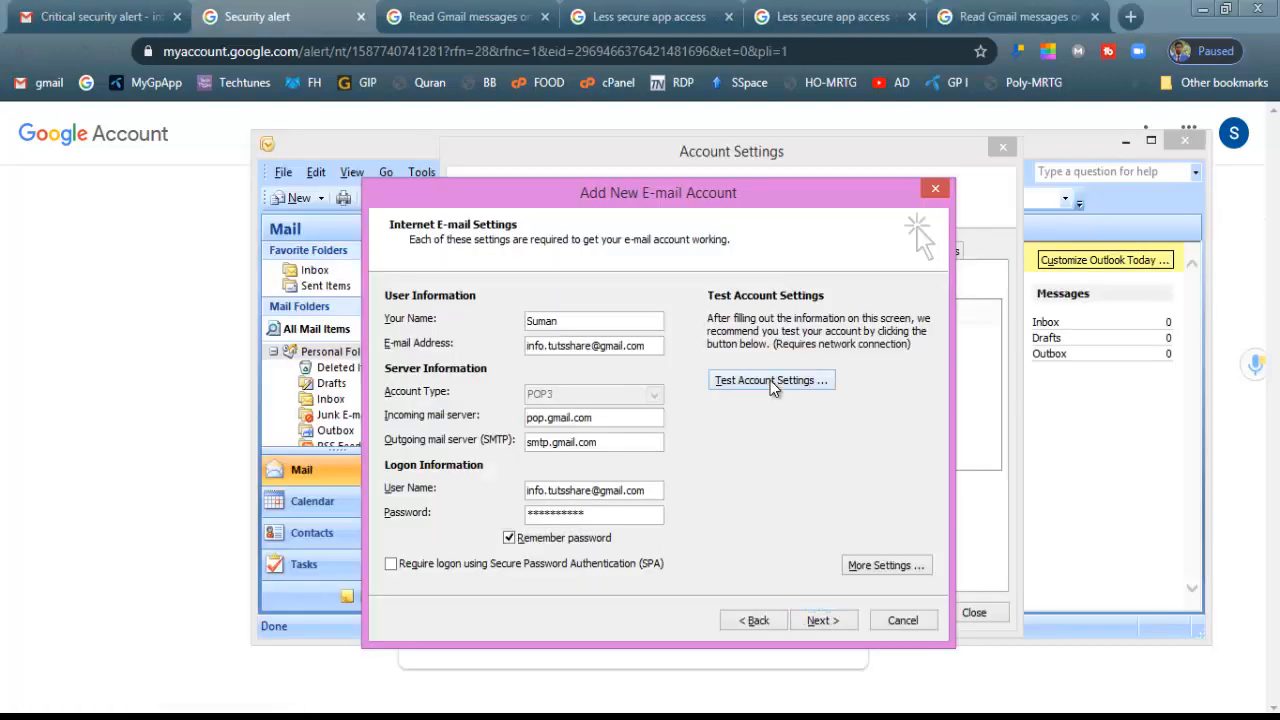
left_click(771, 381)
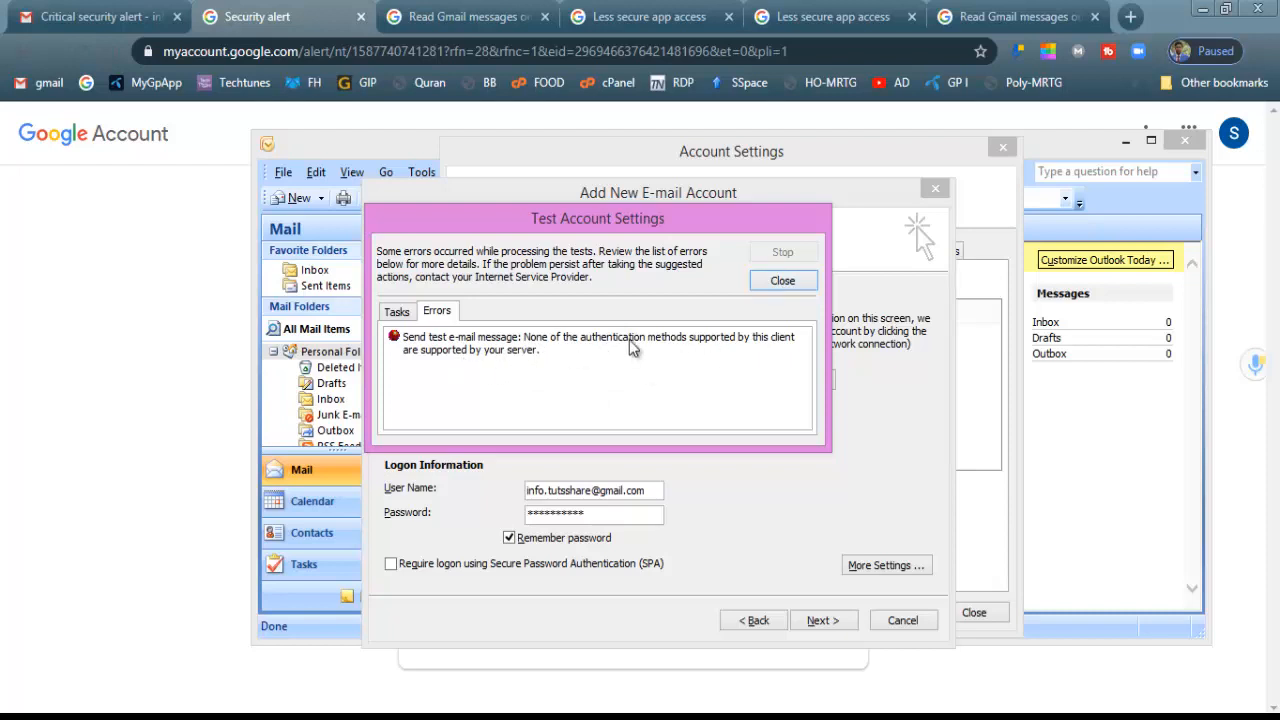
Dismiss the failed test, then in Advanced settings keep ports 995/587 and set outgoing encryption to TLS
left_click(782, 281)
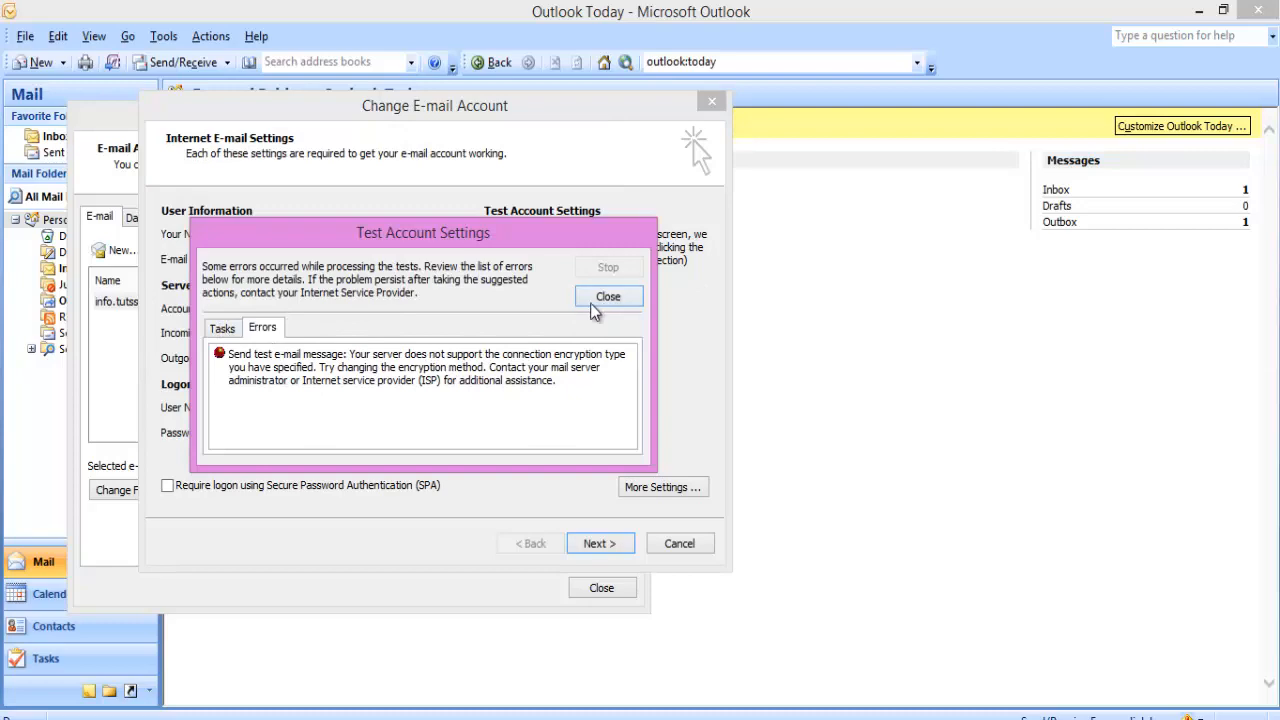
left_click(608, 297)
left_click(639, 487)
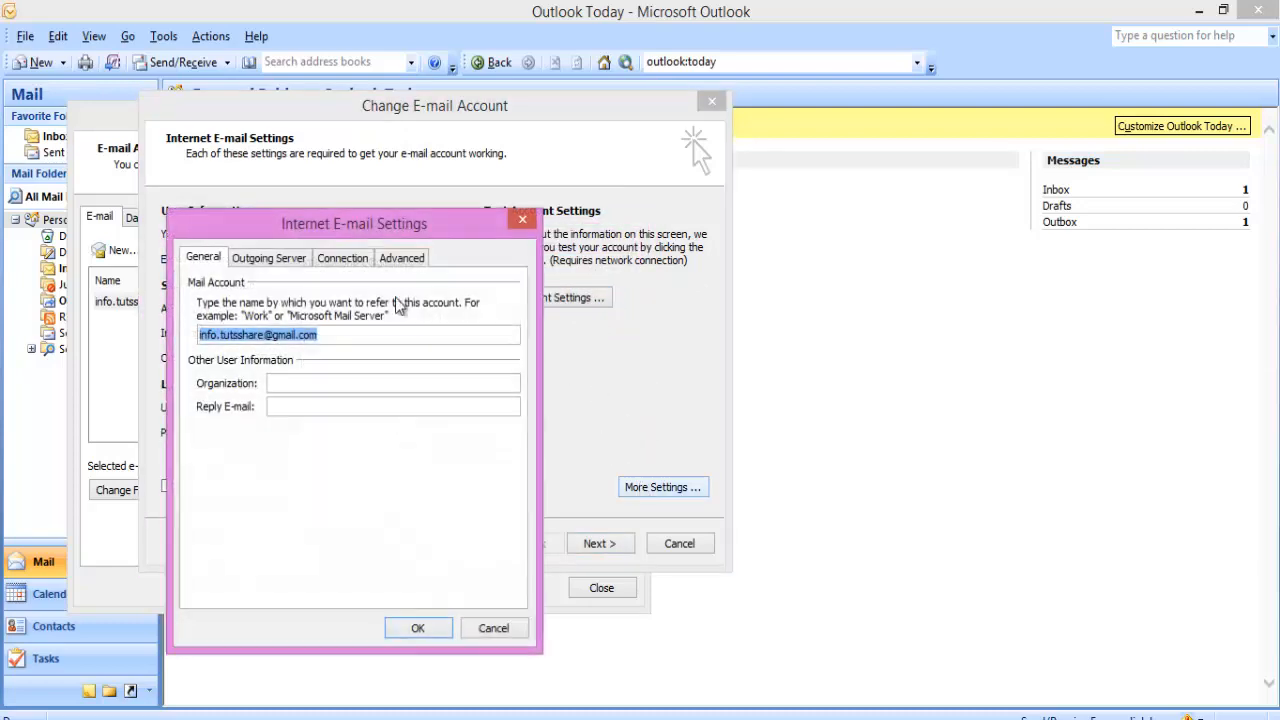
left_click(401, 257)
double_click(335, 308)
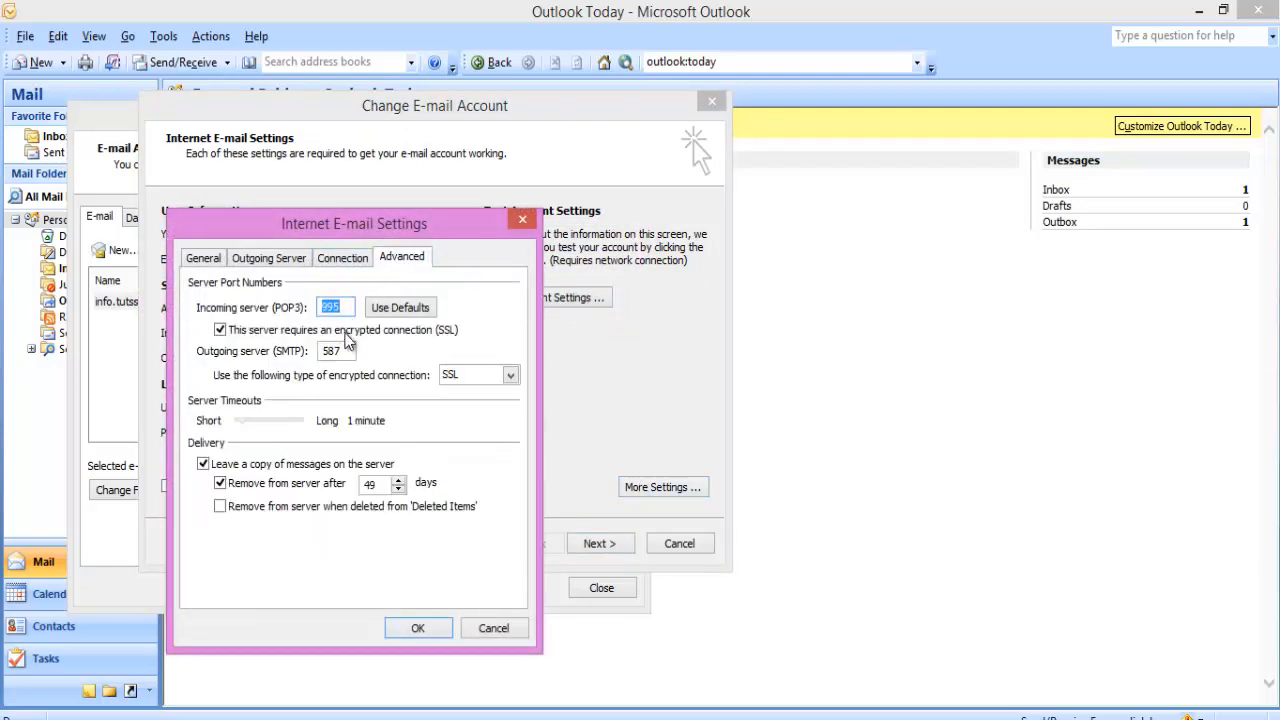
left_click_drag(356, 351, 305, 355)
left_click(510, 375)
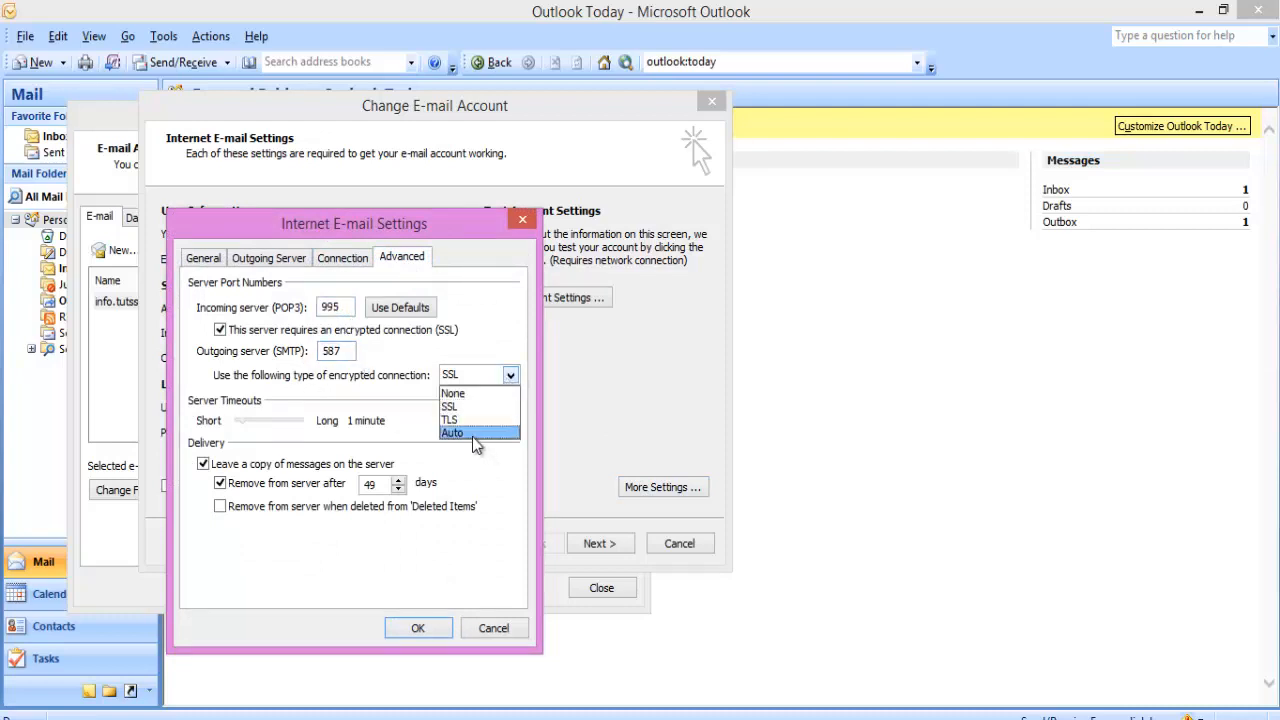
left_click(458, 419)
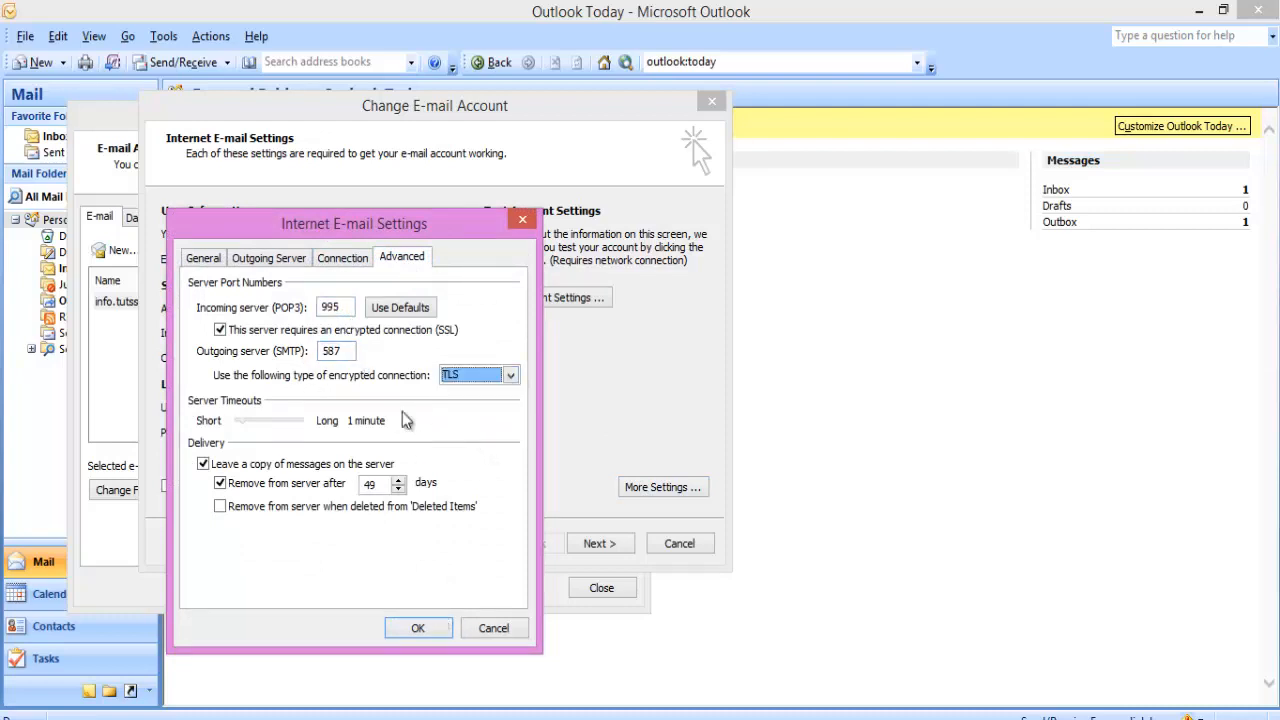
left_click_drag(346, 237, 419, 236)
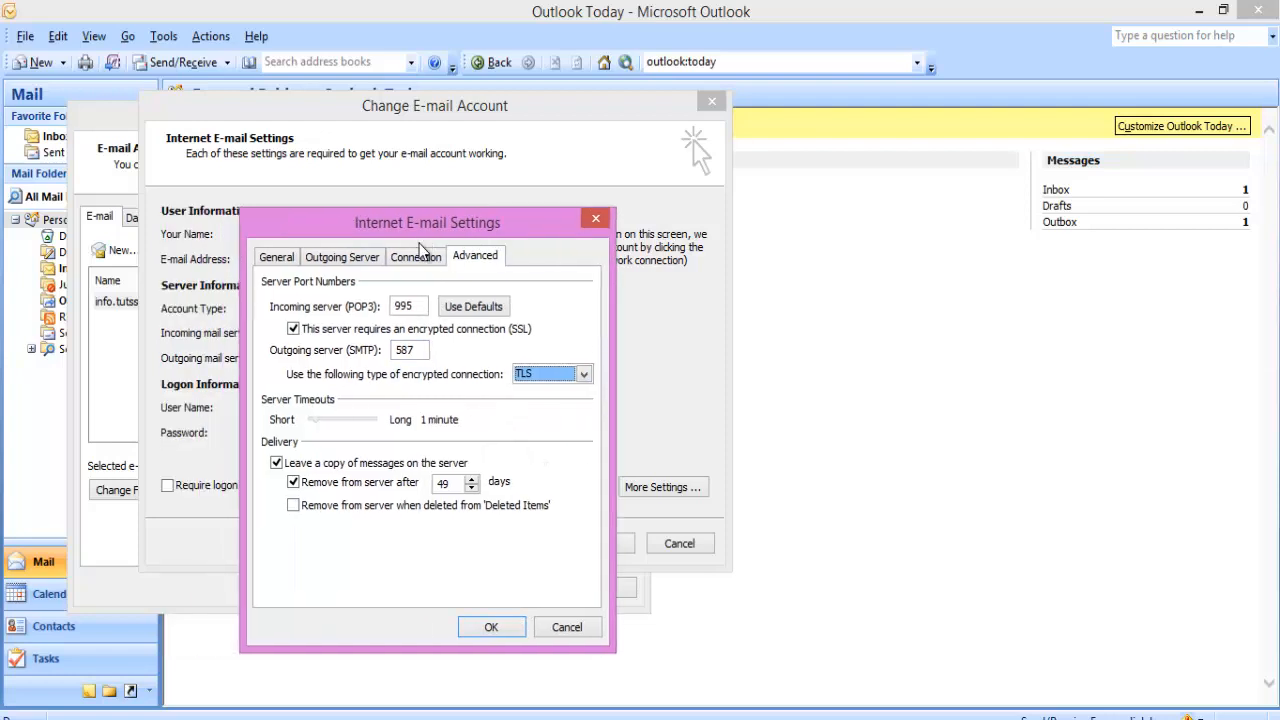
left_click(491, 630)
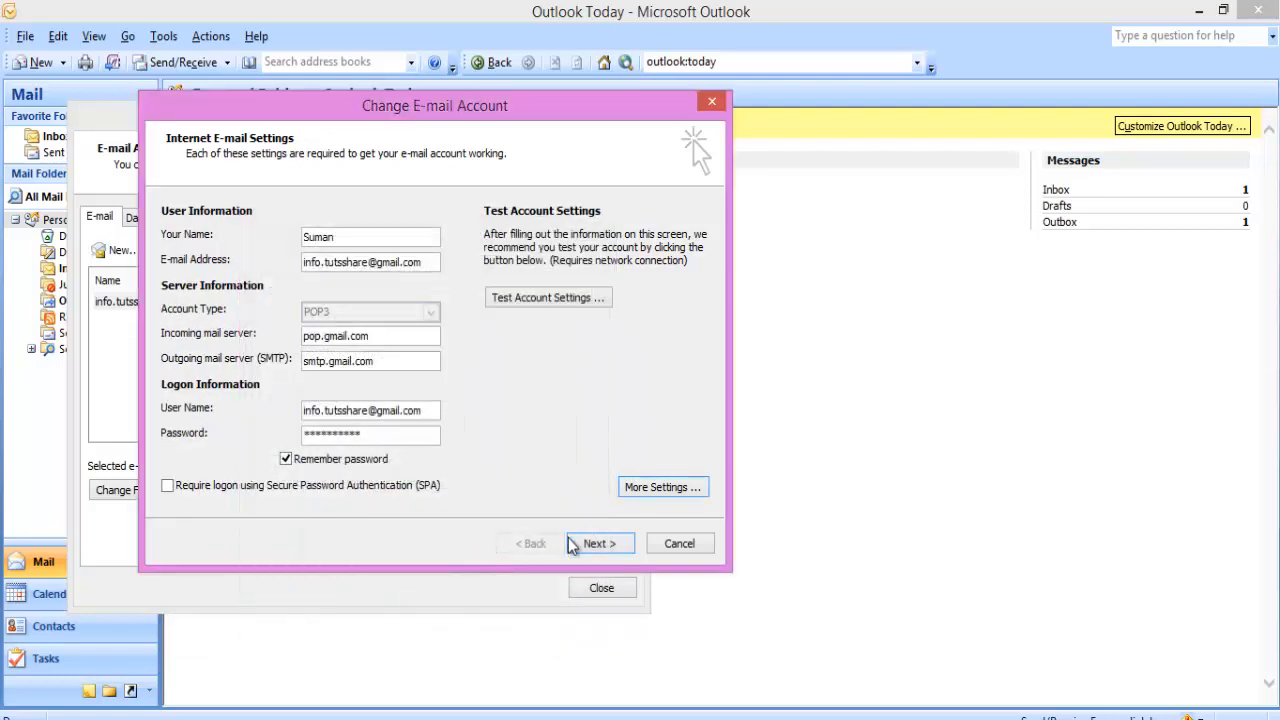
Rerun the account test until POP3 logon and test send pass, then finish and close Account Settings
left_click(547, 298)
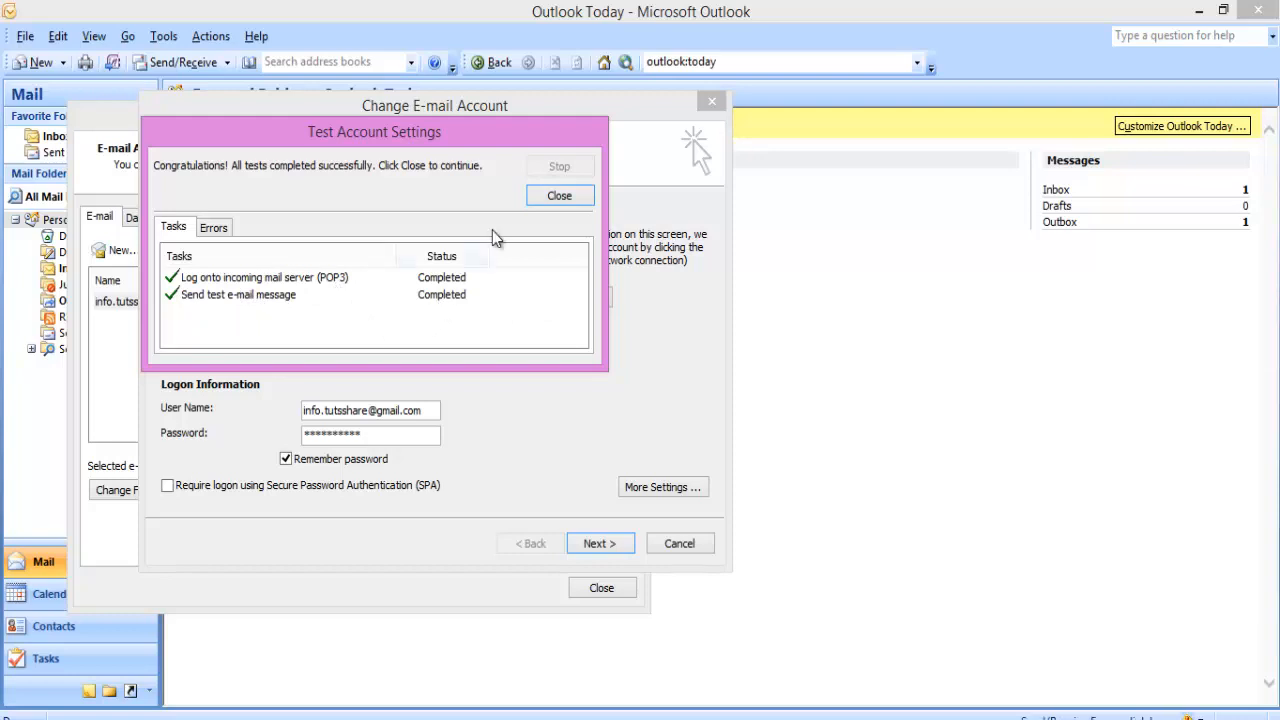
left_click(561, 196)
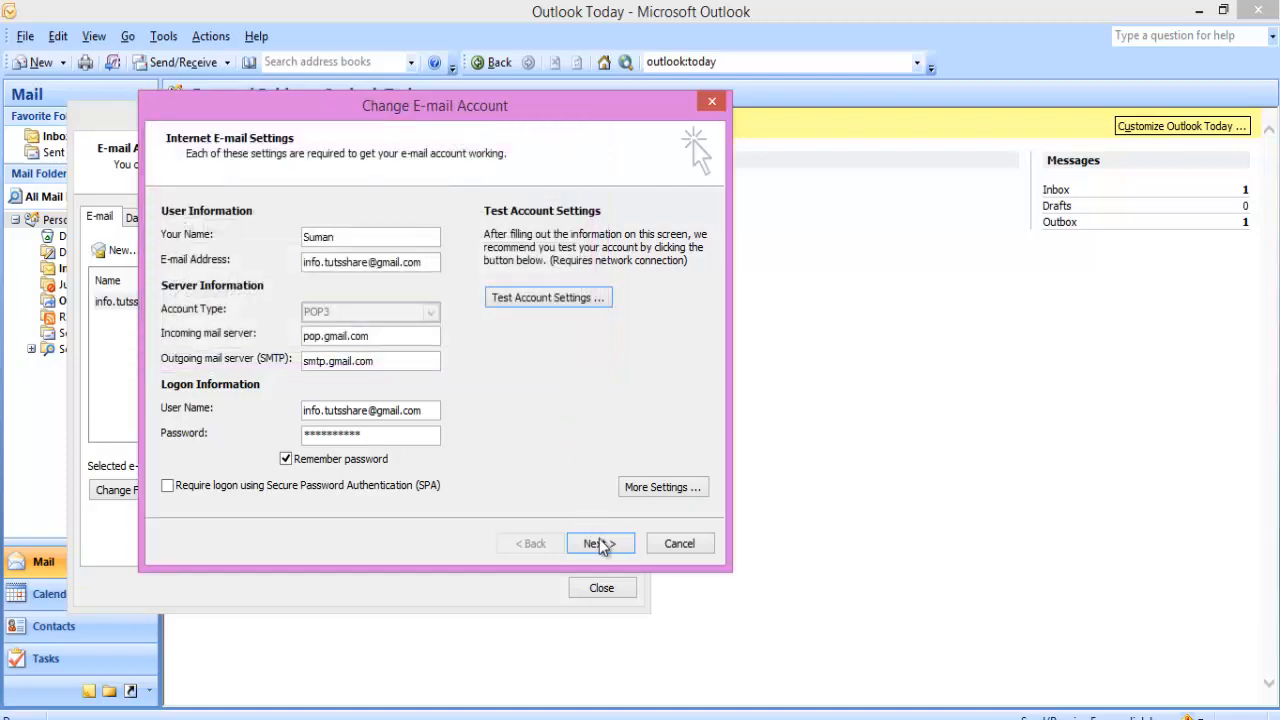
left_click(599, 543)
left_click(600, 544)
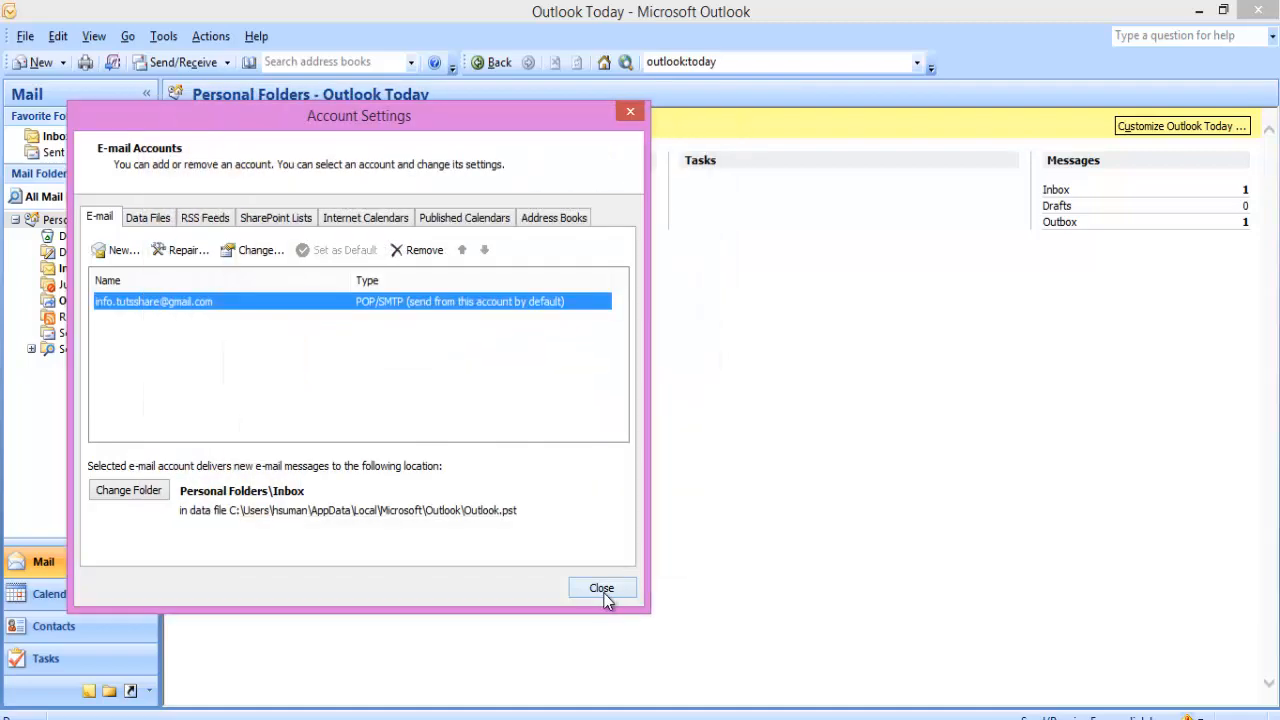
left_click(604, 590)
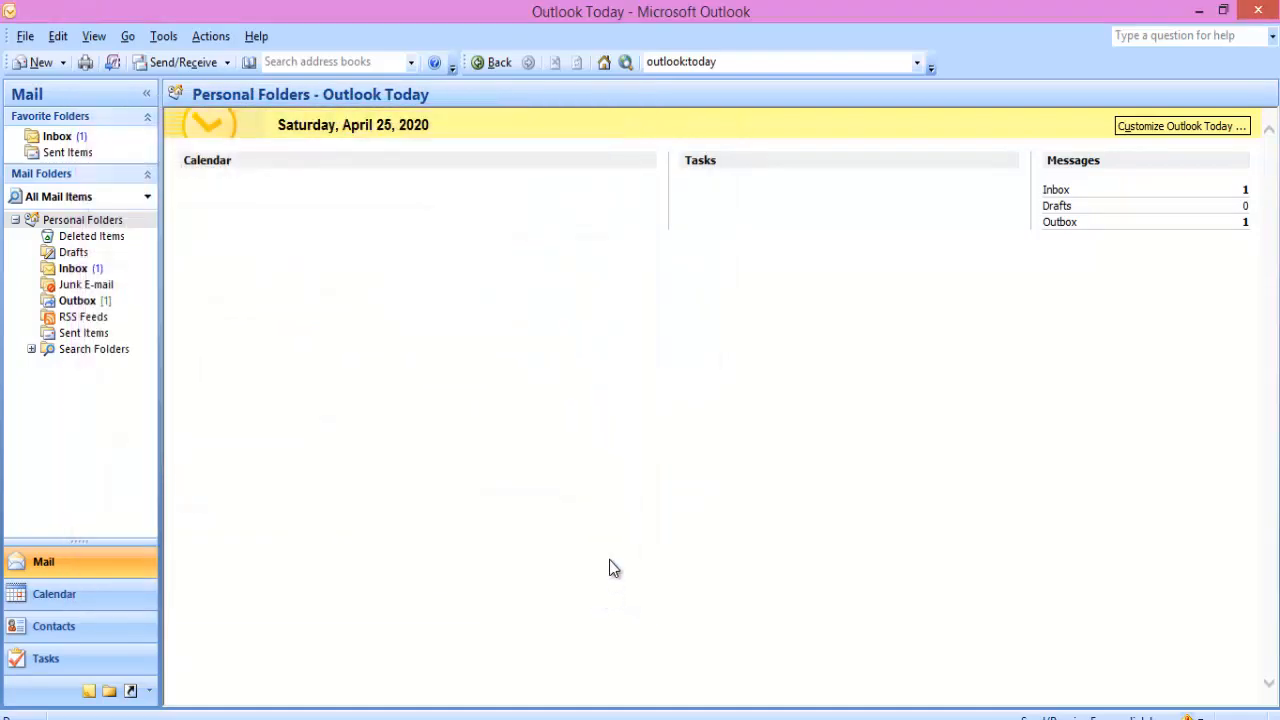
Open the Inbox and confirm a second Microsoft Office Outlook Test Message arrived at 11:19 AM
left_click(83, 270)
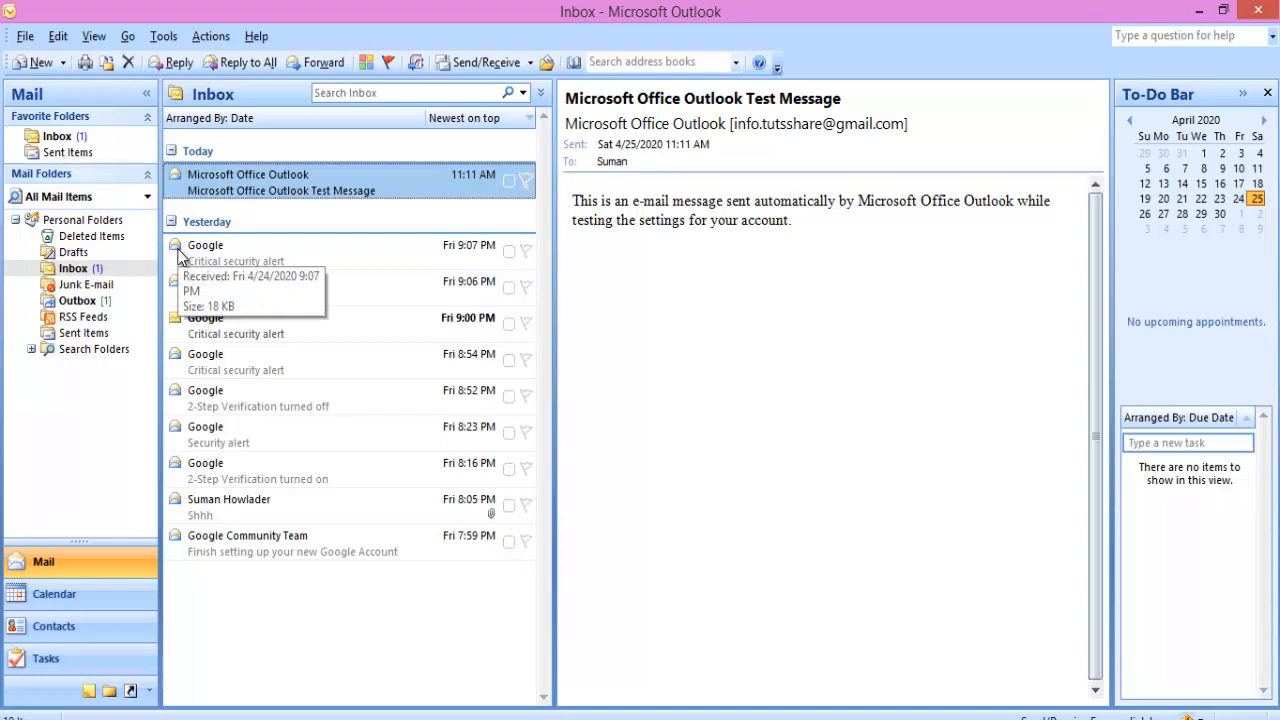
left_click(235, 254)
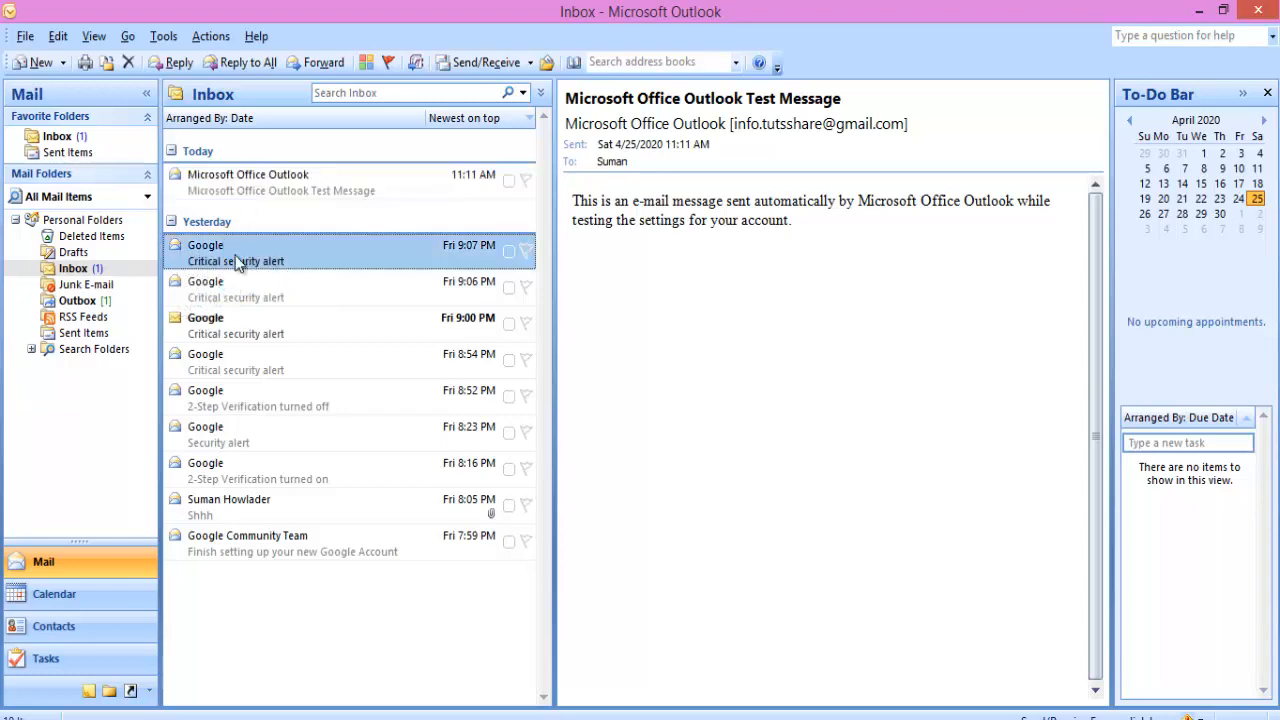
left_click(82, 219)
left_click(80, 268)
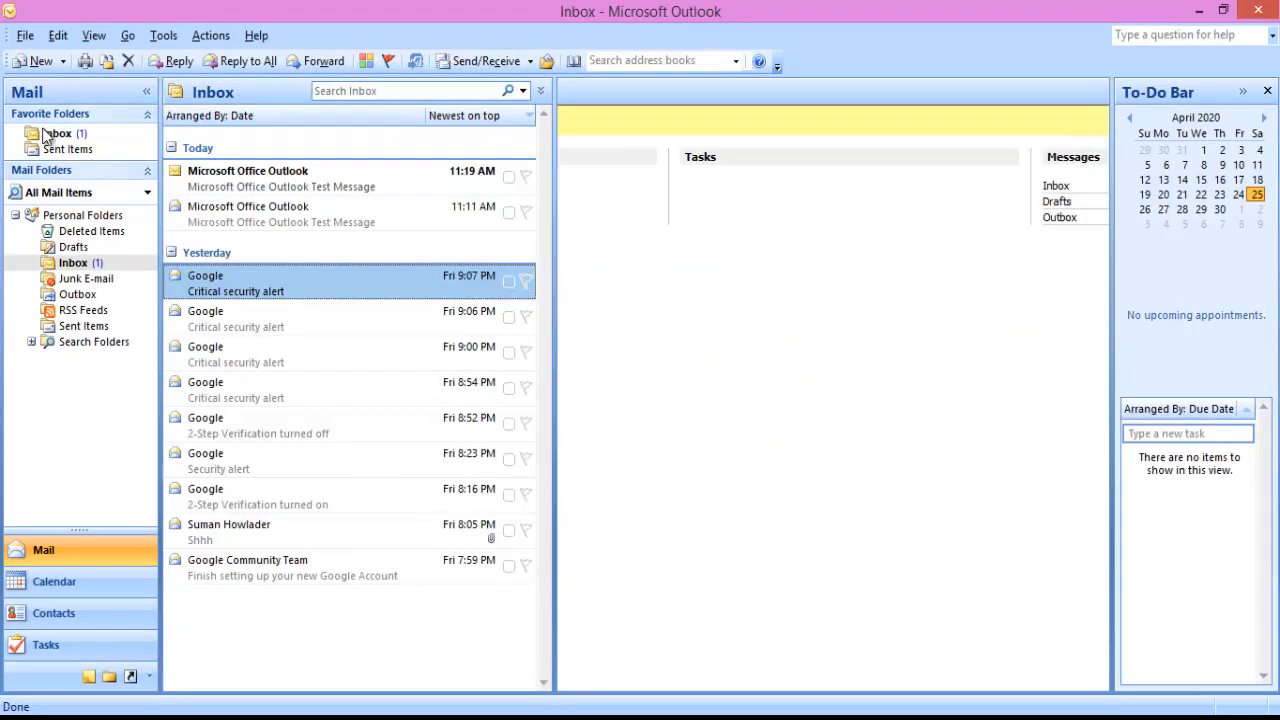
Compose a message to the Gmail address with subject 'testt' and body 'test', and send it
left_click(40, 61)
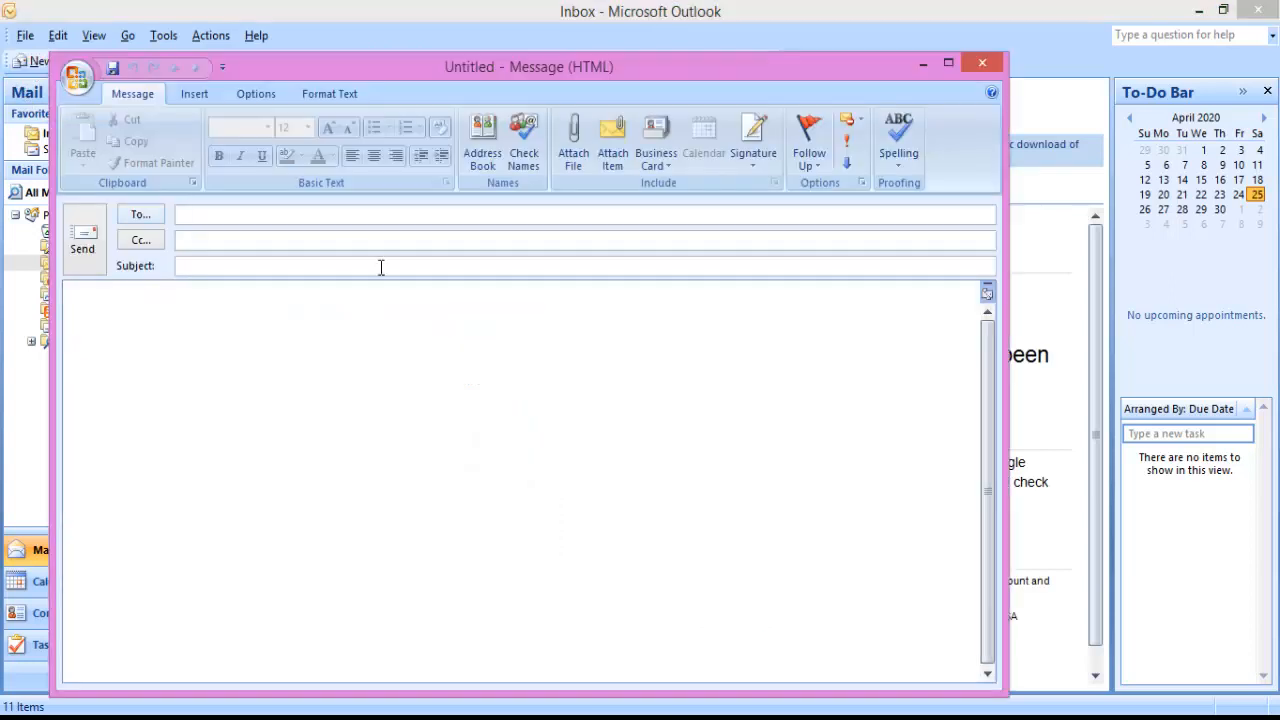
type("tuts")
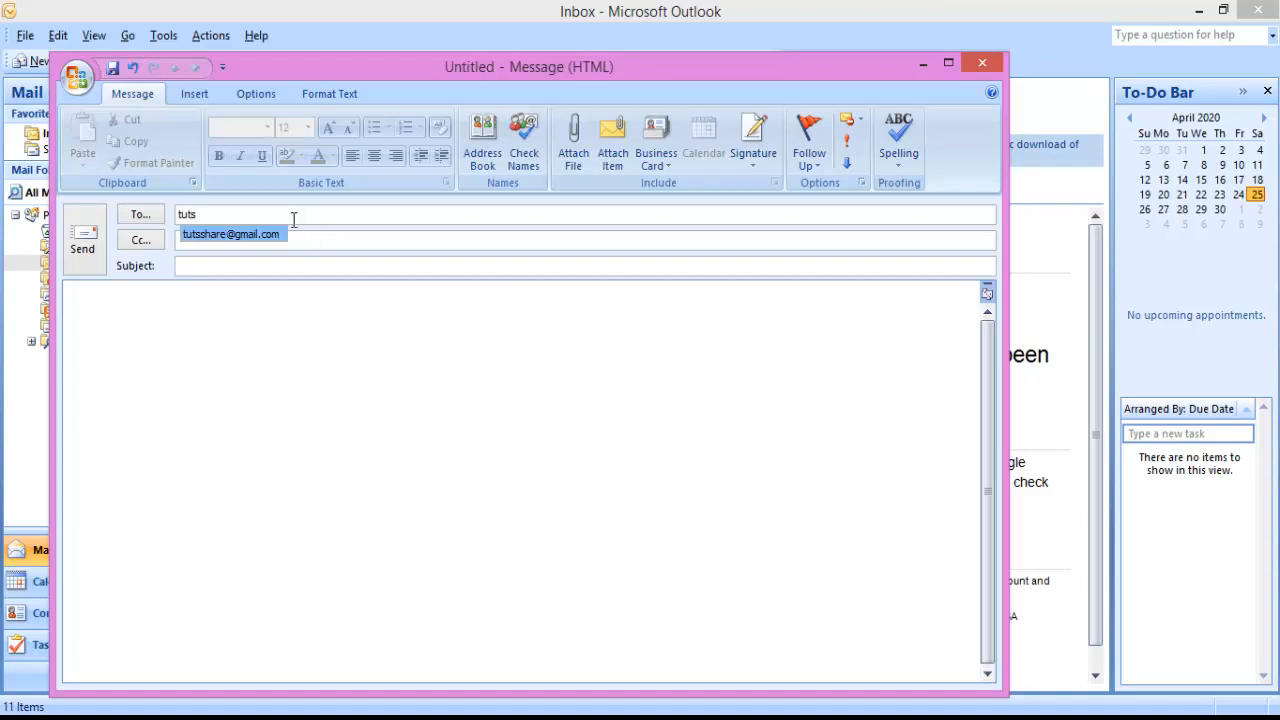
left_click(263, 235)
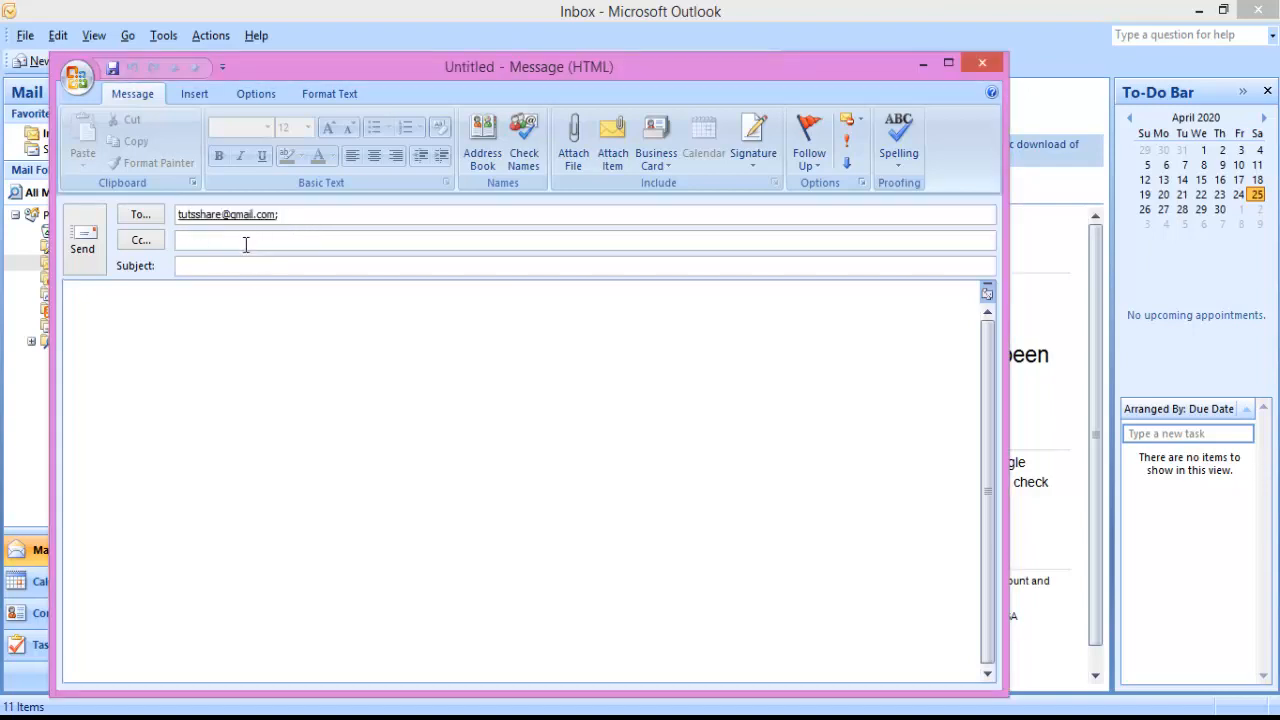
key("Tab")
type("testt")
key("Tab")
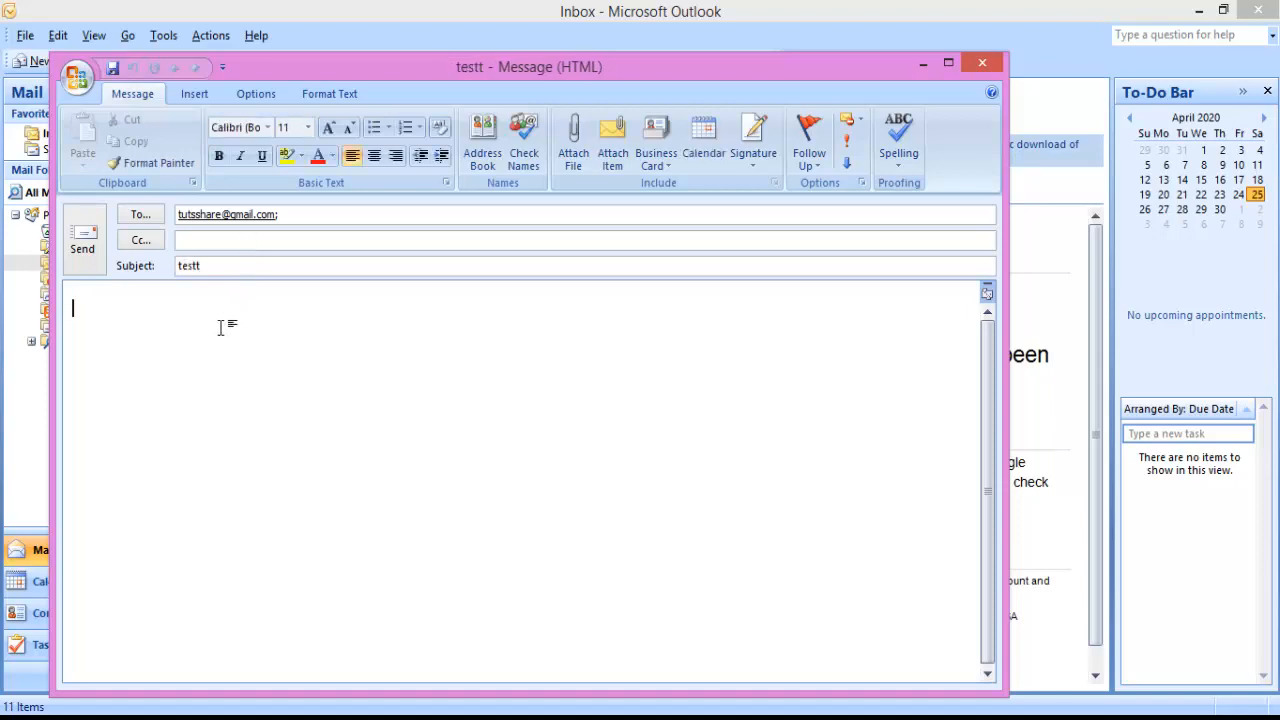
type("test")
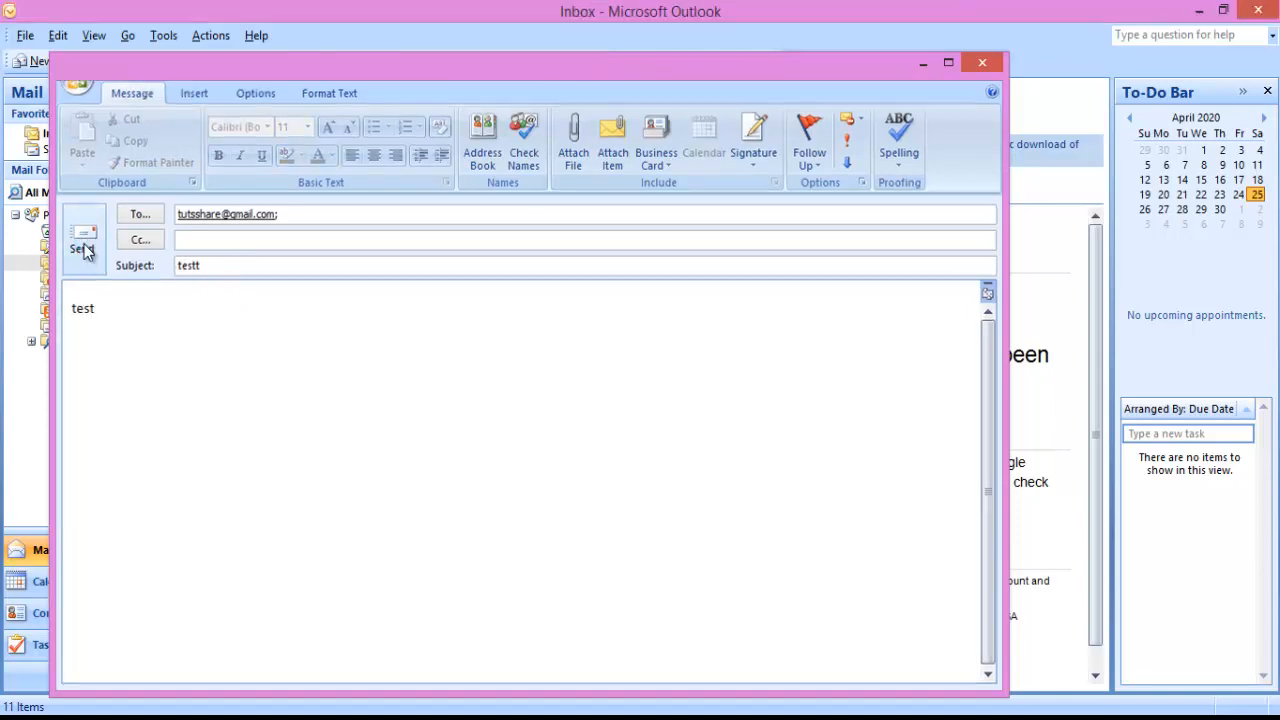
left_click(82, 240)
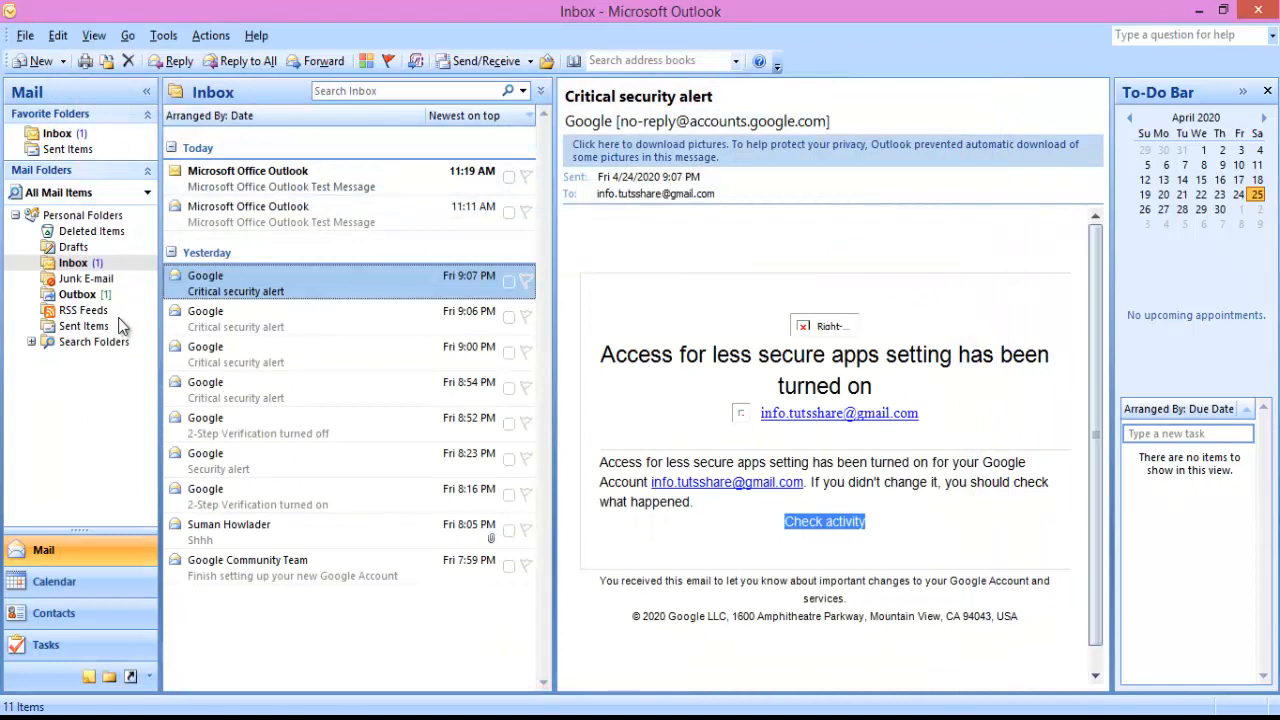
Check that the Outbox is empty, confirming the 'testt' message was sent
left_click(107, 296)
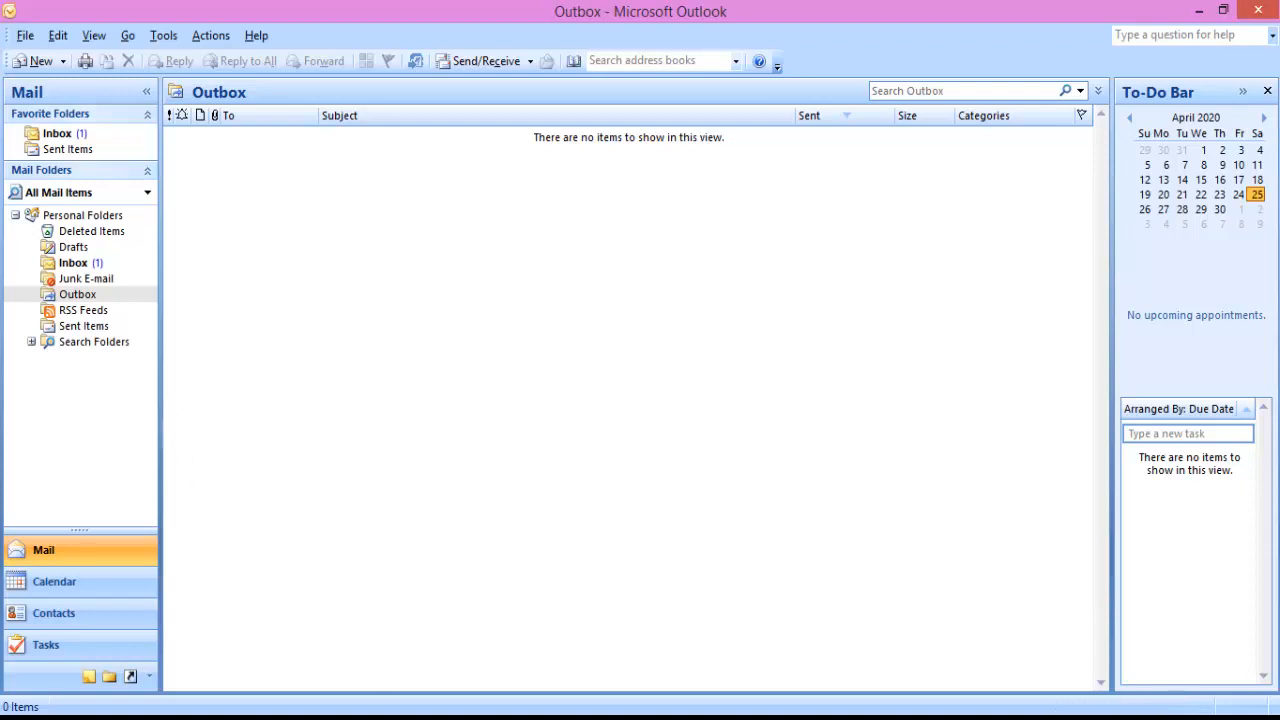
left_click(697, 648)
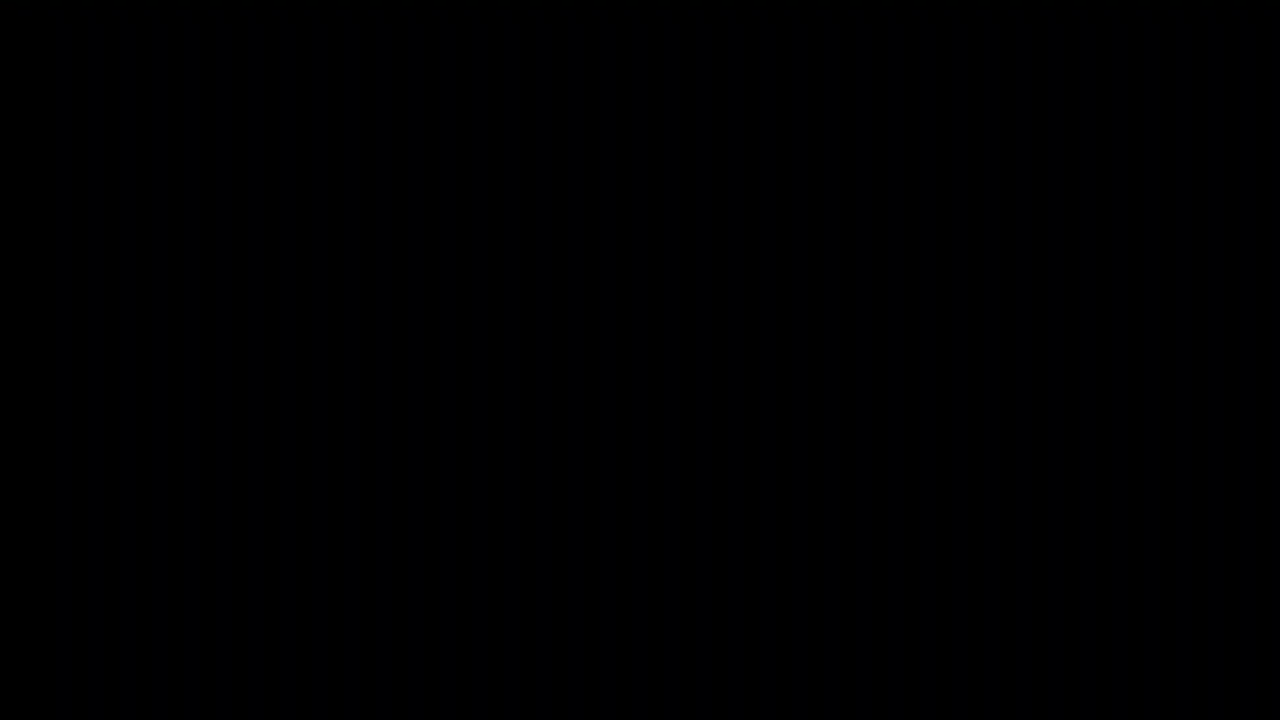